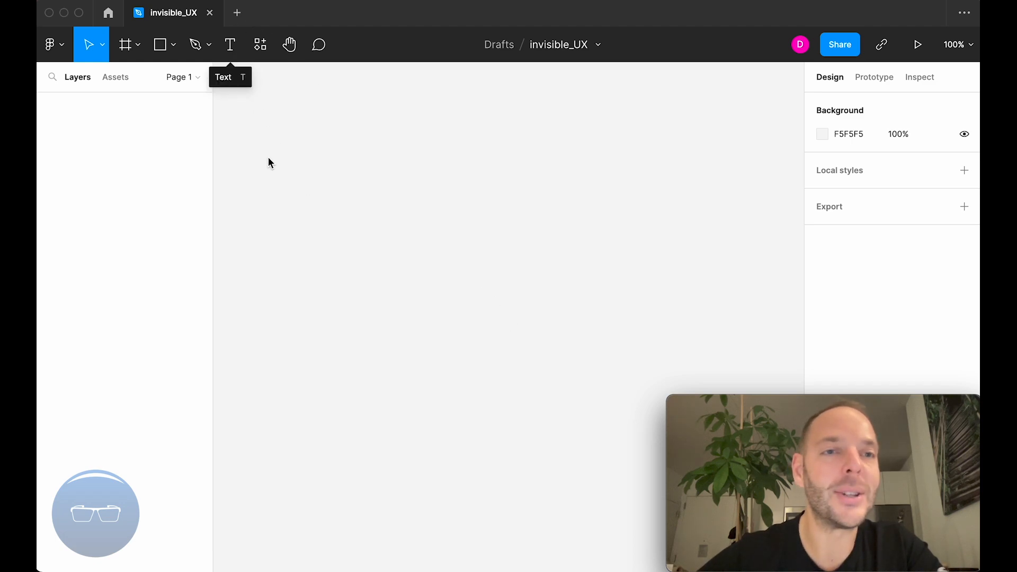
# Create a default 100 × 100 frame on the empty canvas.
pyautogui.click(138, 47)
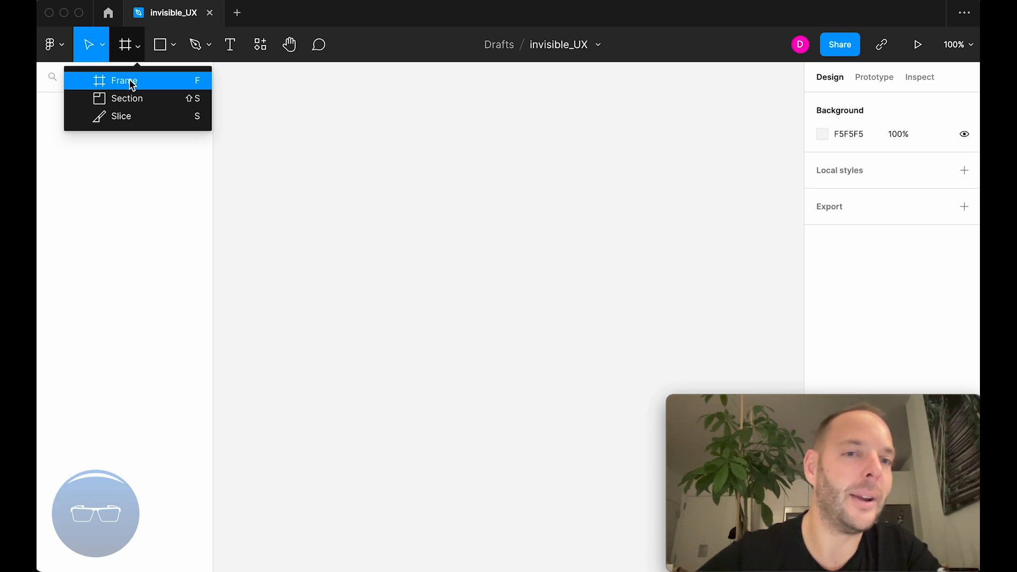
pyautogui.click(129, 81)
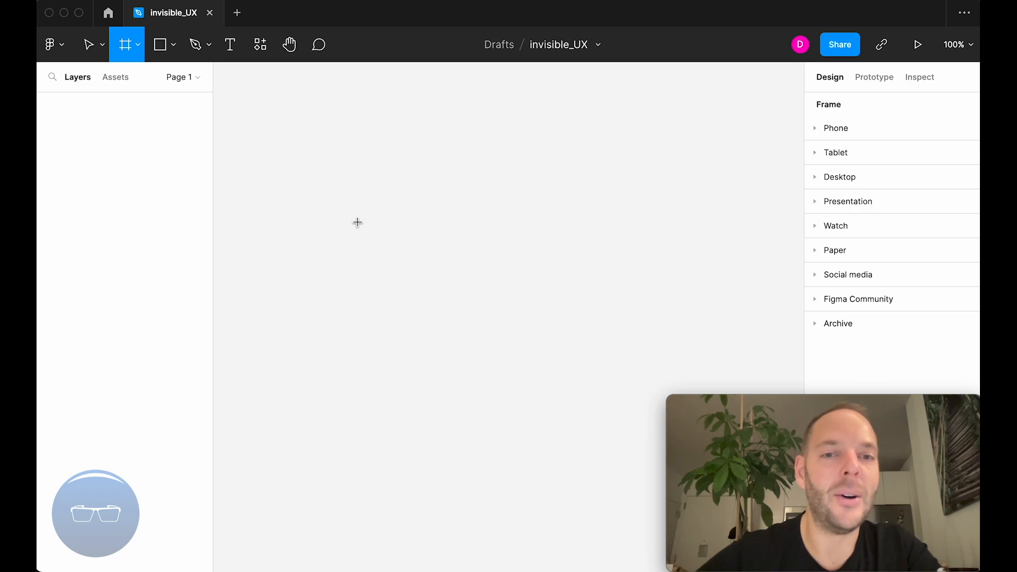
pyautogui.click(302, 151)
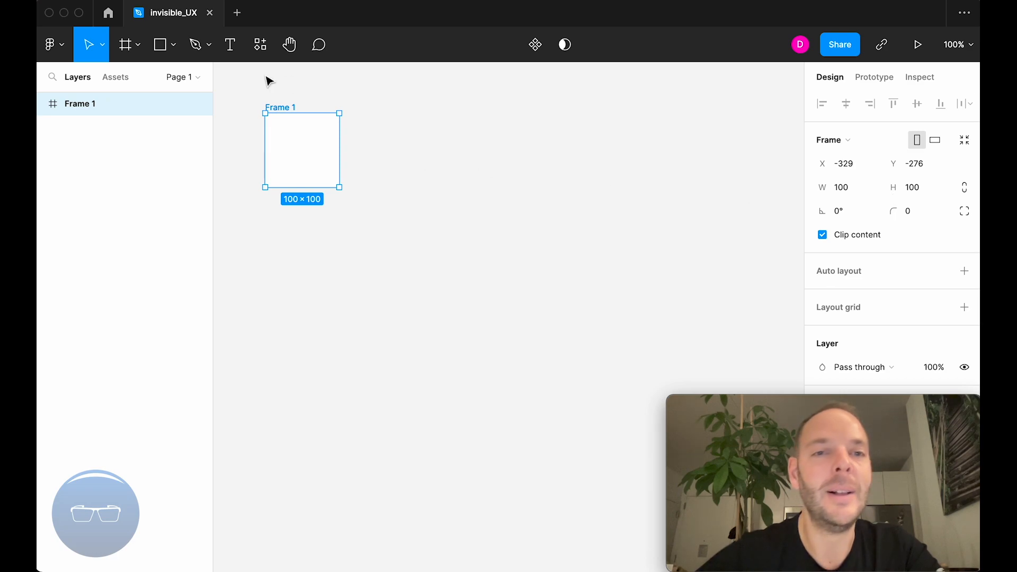
# Draw a portrait frame about 153 × 243 to the right of Frame 1, with their top edges aligned.
pyautogui.click(144, 50)
pyautogui.click(136, 82)
pyautogui.click(383, 111)
pyautogui.moveTo(384, 112); pyautogui.dragTo(496, 294)
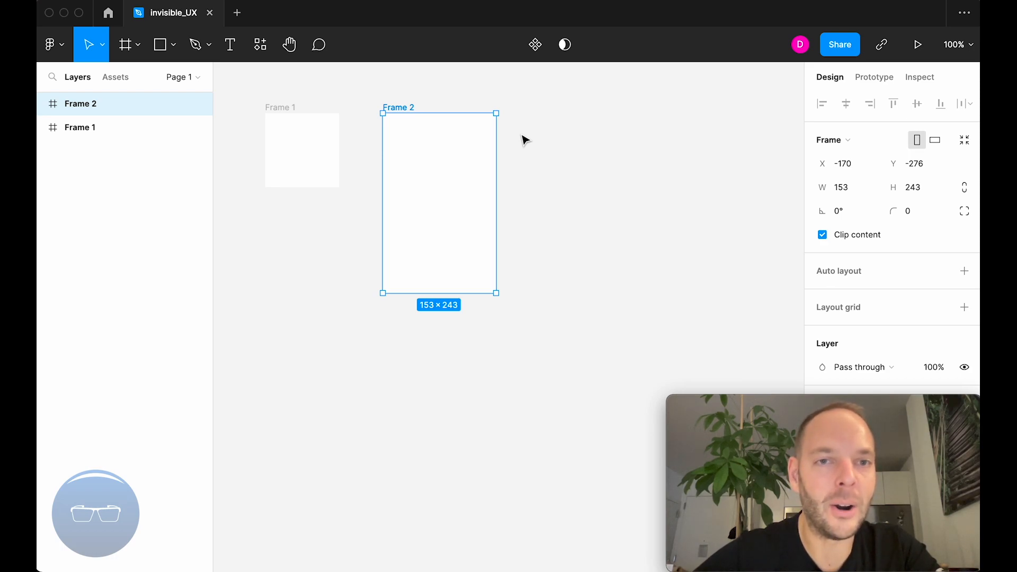
pyautogui.press('f')
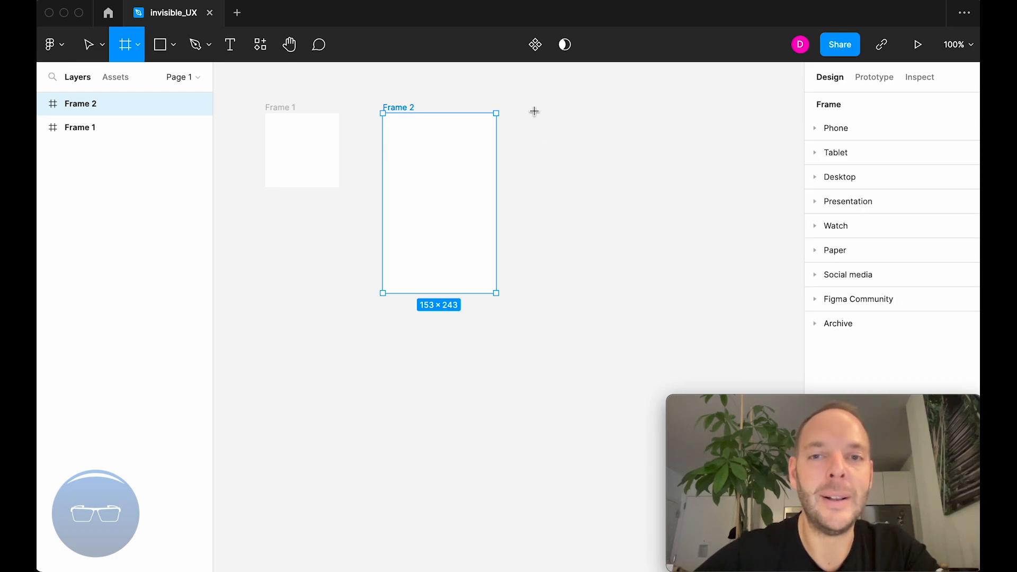
pyautogui.moveTo(544, 91)
pyautogui.mouseDown()
pyautogui.moveTo(532, 291)
pyautogui.moveTo(633, 289)
pyautogui.moveTo(638, 198)
pyautogui.moveTo(627, 141)
pyautogui.moveTo(623, 194)
pyautogui.moveTo(620, 118)
pyautogui.mouseUp()
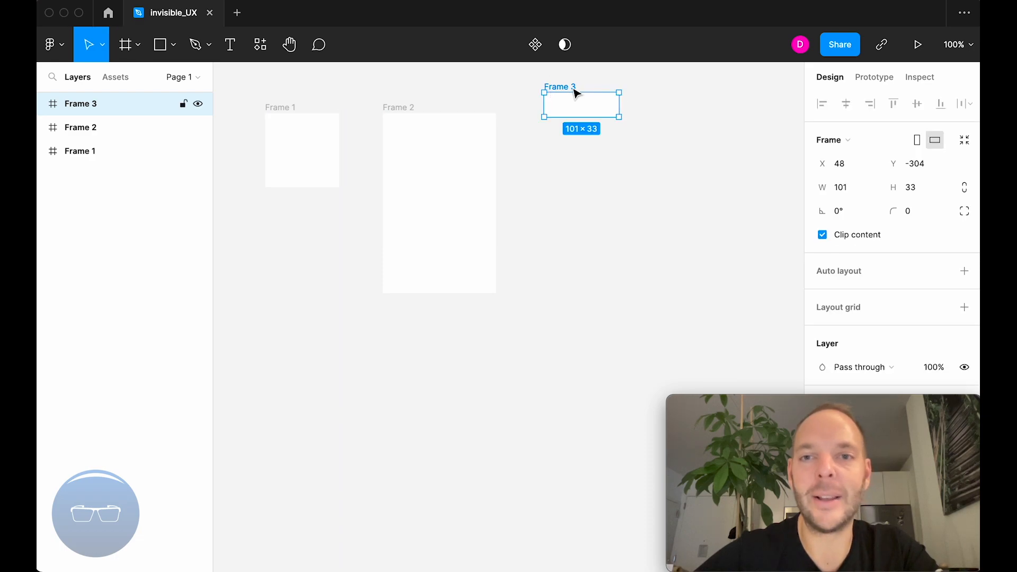
pyautogui.press('Delete')
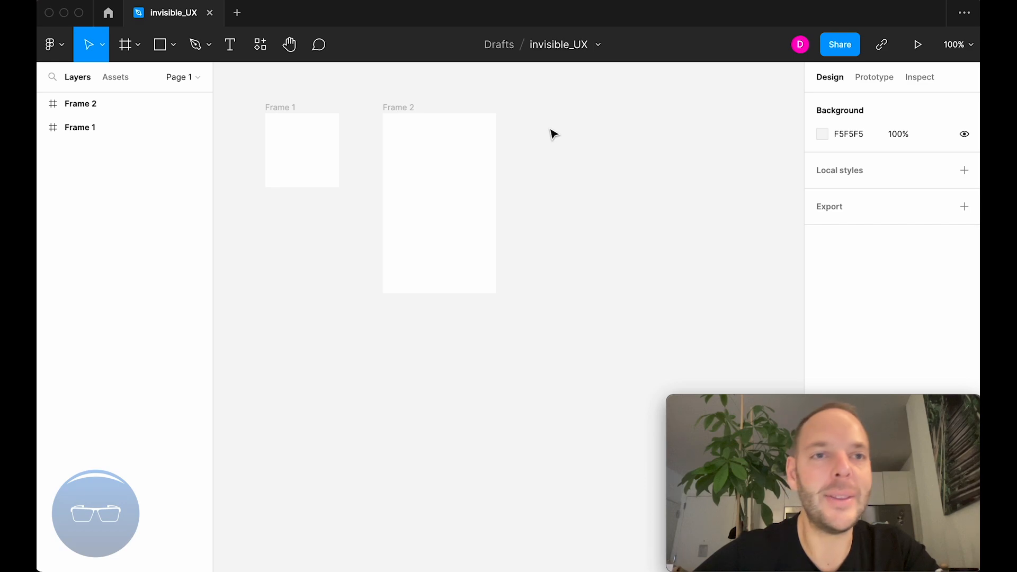
pyautogui.click(137, 46)
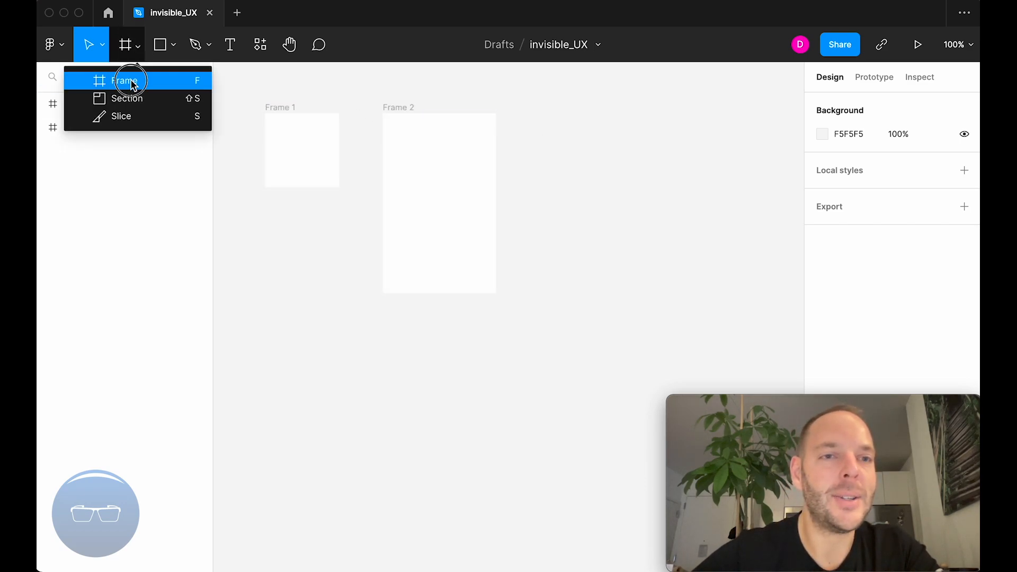
pyautogui.click(132, 80)
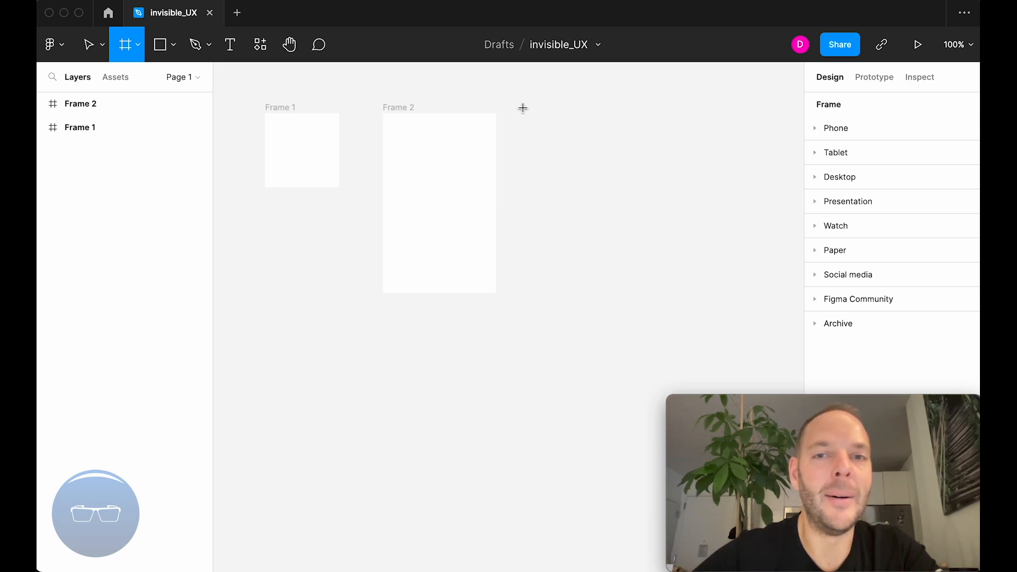
pyautogui.click(140, 48)
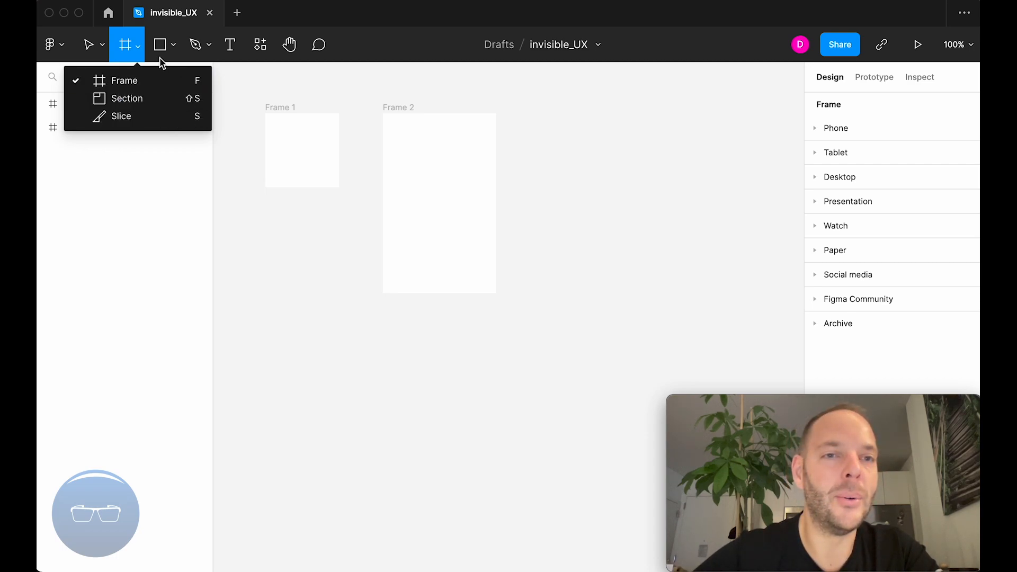
pyautogui.click(141, 46)
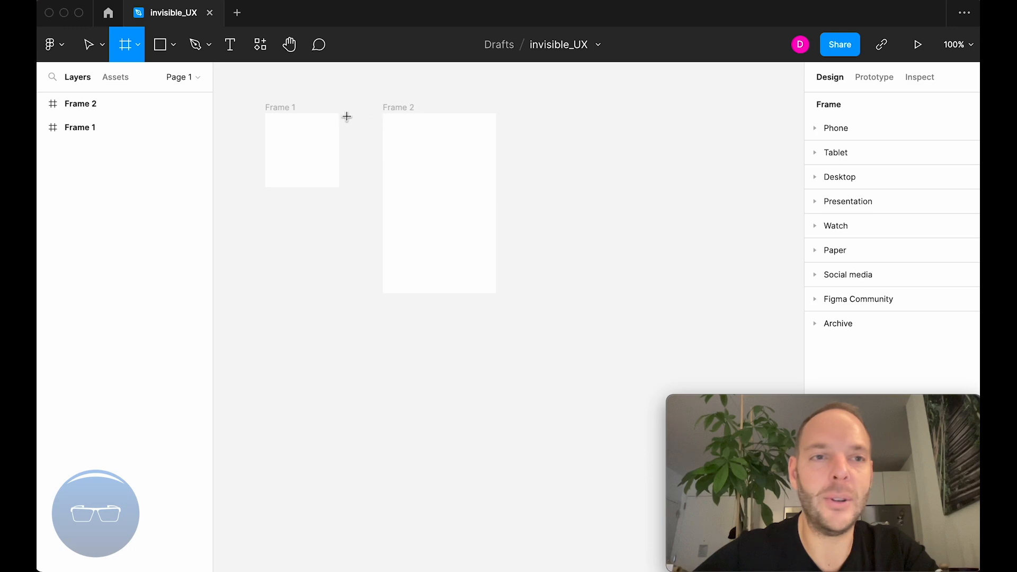
pyautogui.click(87, 45)
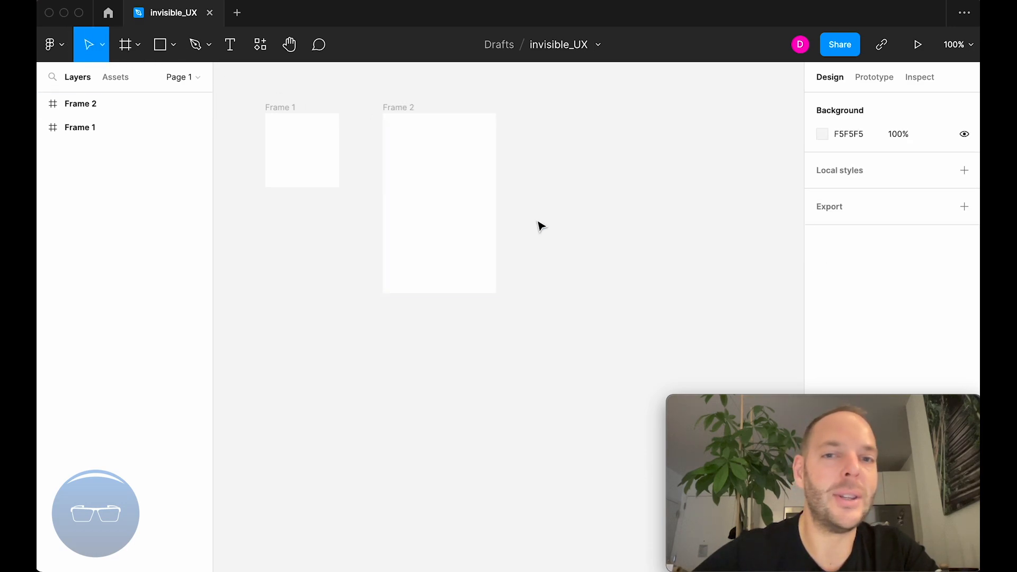
pyautogui.click(103, 50)
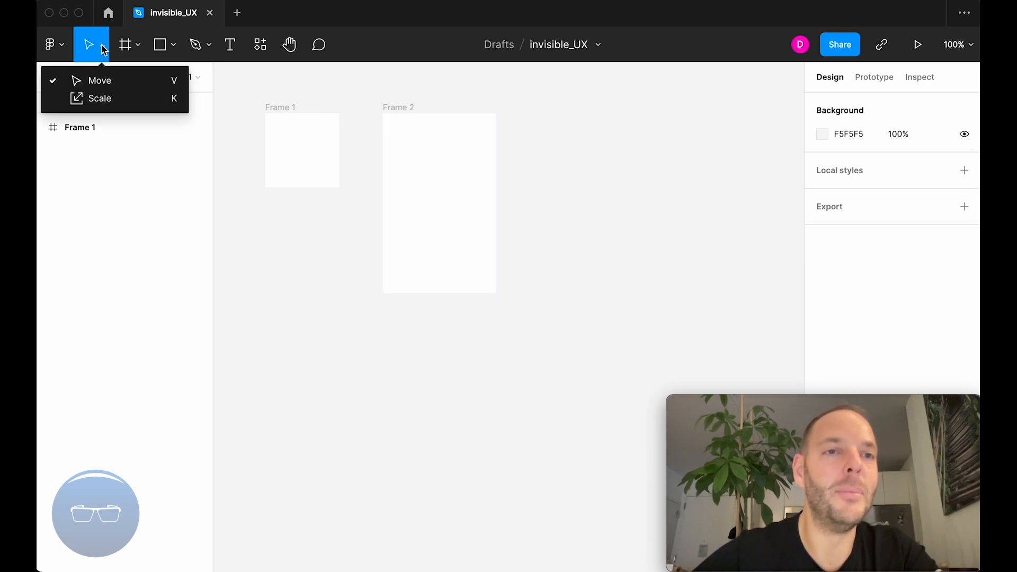
pyautogui.click(102, 58)
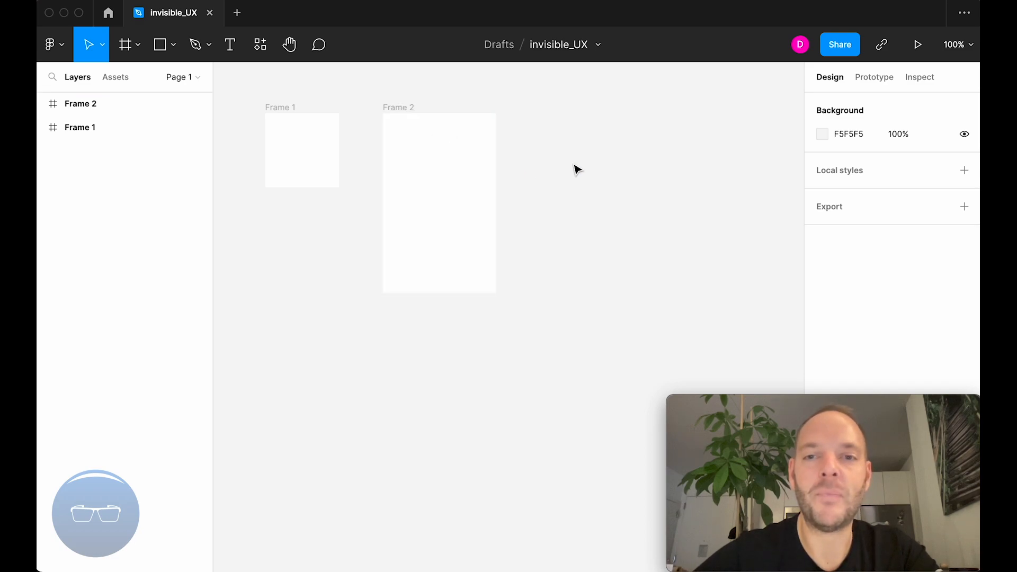
# Add a default 100 × 100 frame to the right of Frame 2, top-aligned with the existing frames.
pyautogui.press('f')
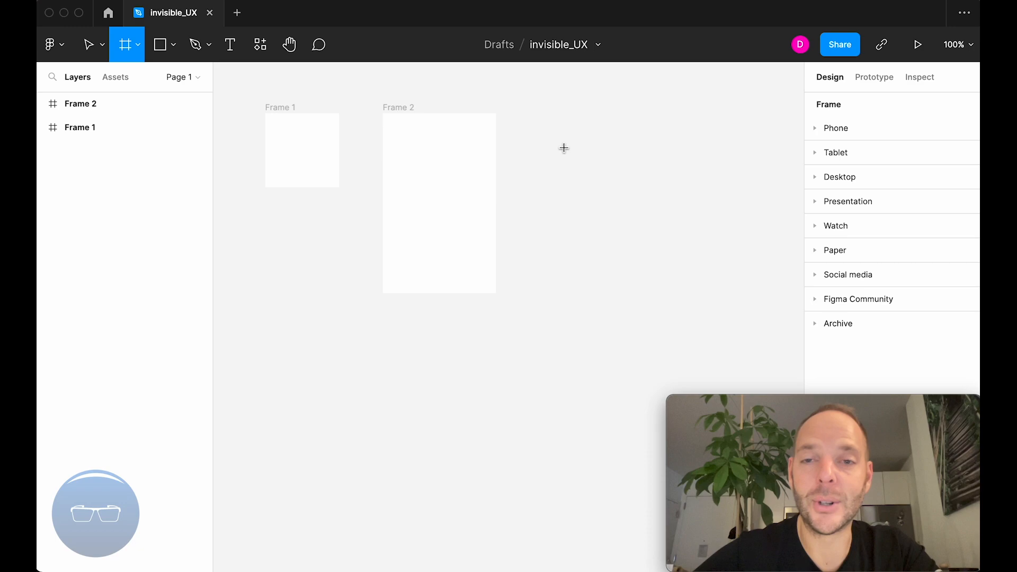
pyautogui.click(533, 116)
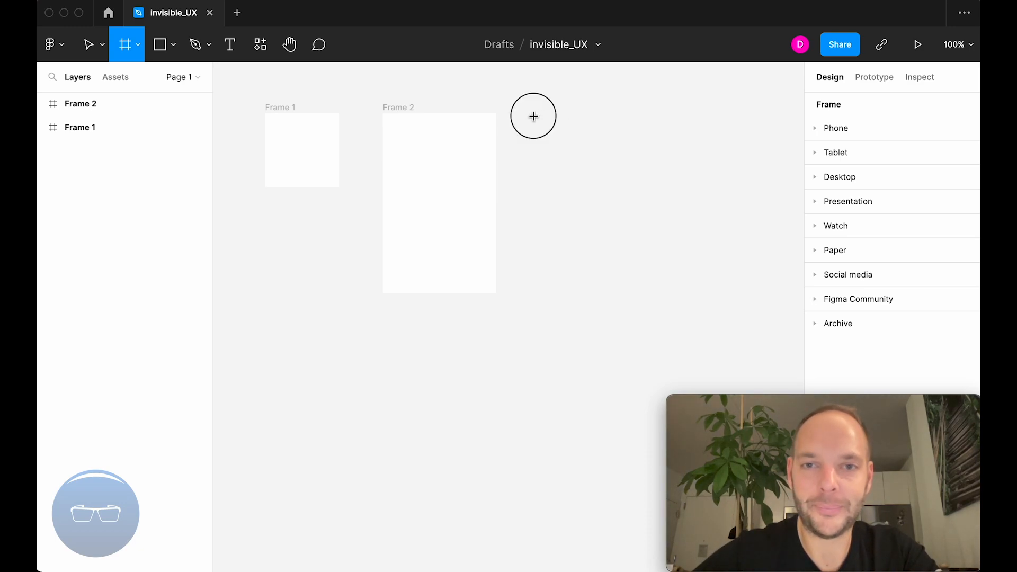
pyautogui.click(520, 76)
pyautogui.moveTo(521, 76); pyautogui.dragTo(563, 111)
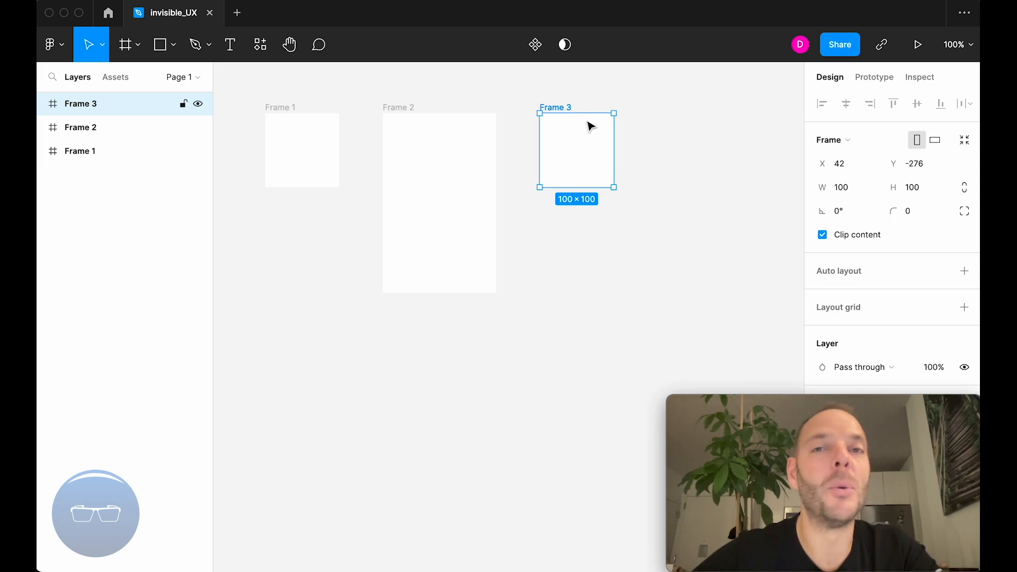
pyautogui.scroll(-5, 588, 122)
pyautogui.hscroll(3, 587, 122)
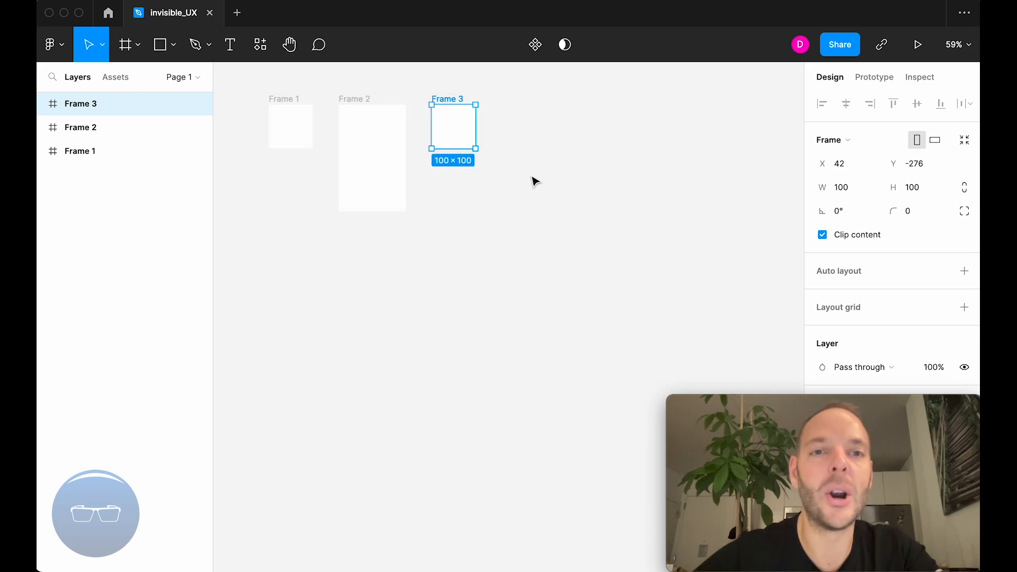
pyautogui.click(508, 112)
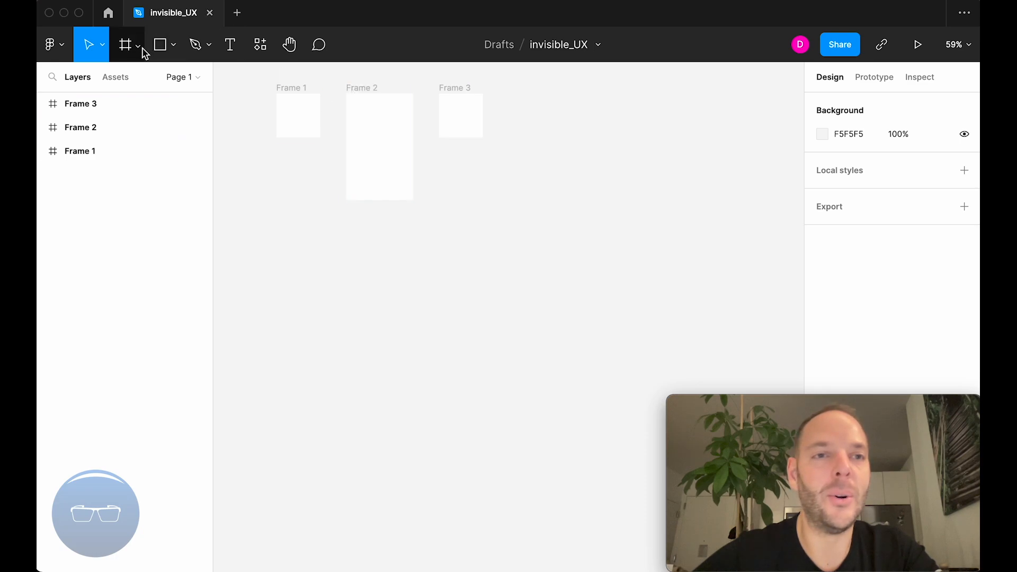
pyautogui.click(139, 47)
pyautogui.click(140, 49)
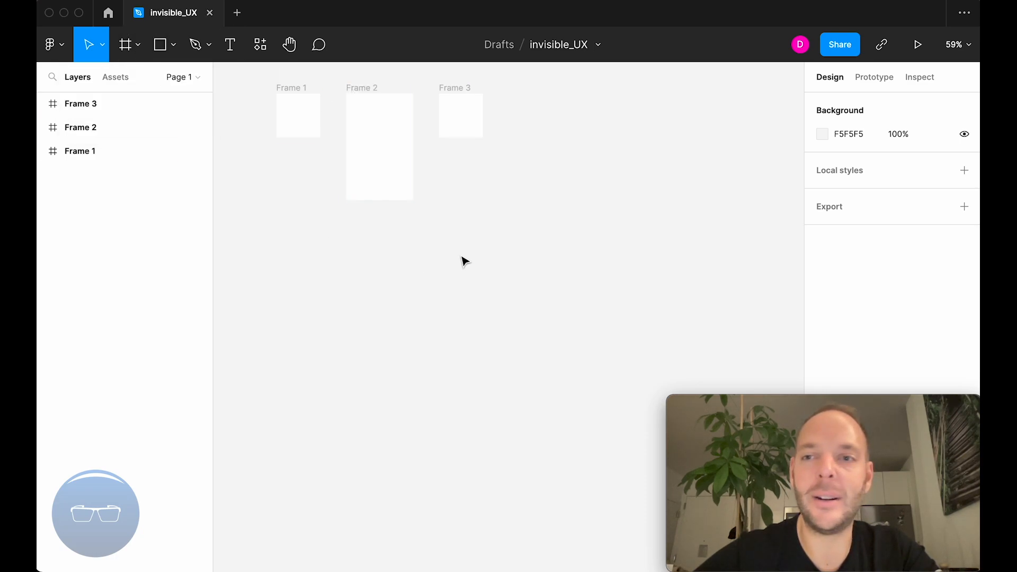
# Examine the available frame presets in the Phone, Tablet, Desktop and Presentation categories.
pyautogui.press('f')
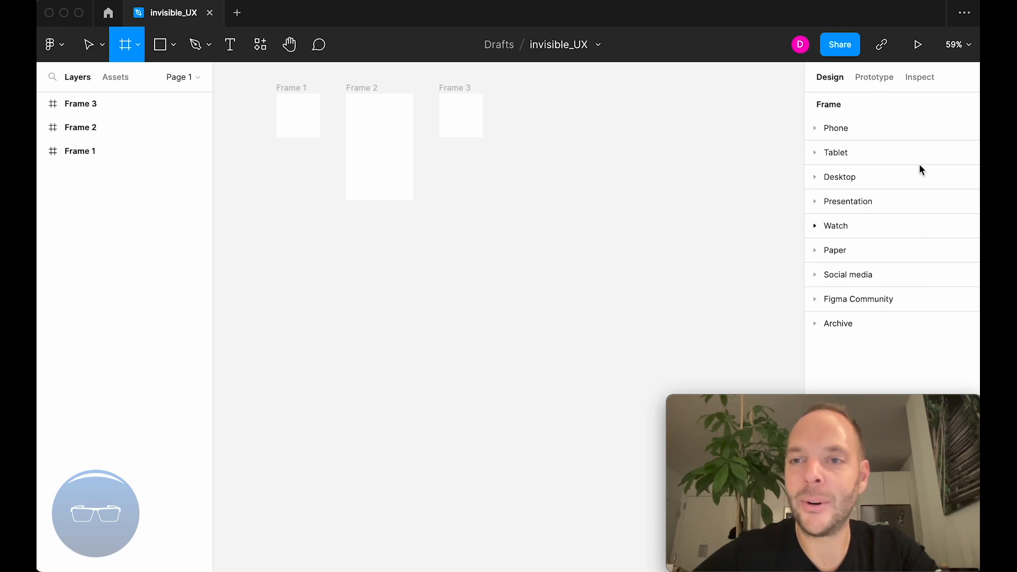
pyautogui.click(817, 126)
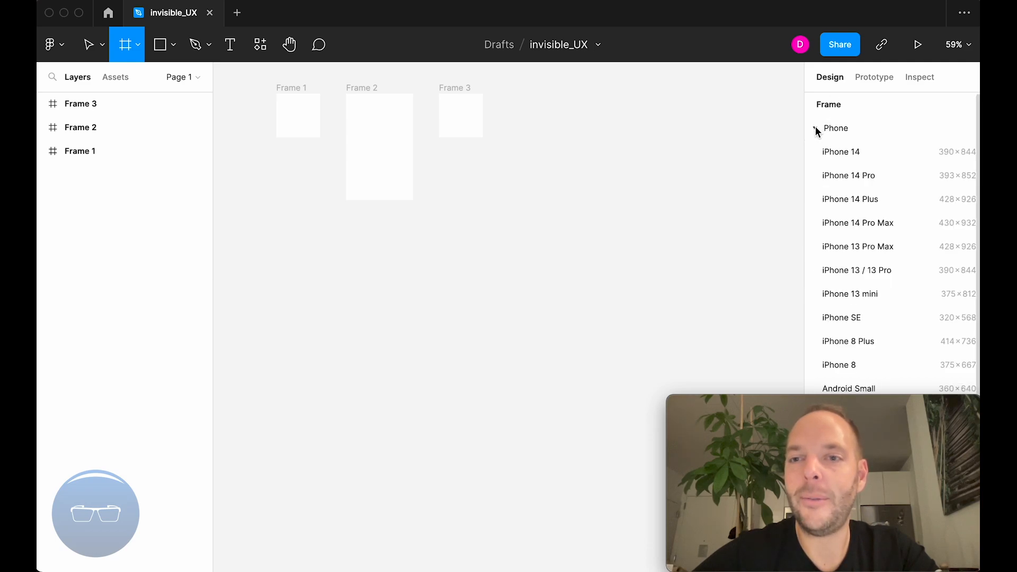
pyautogui.click(815, 126)
pyautogui.click(813, 149)
pyautogui.click(814, 151)
pyautogui.click(814, 176)
pyautogui.click(814, 177)
pyautogui.click(815, 202)
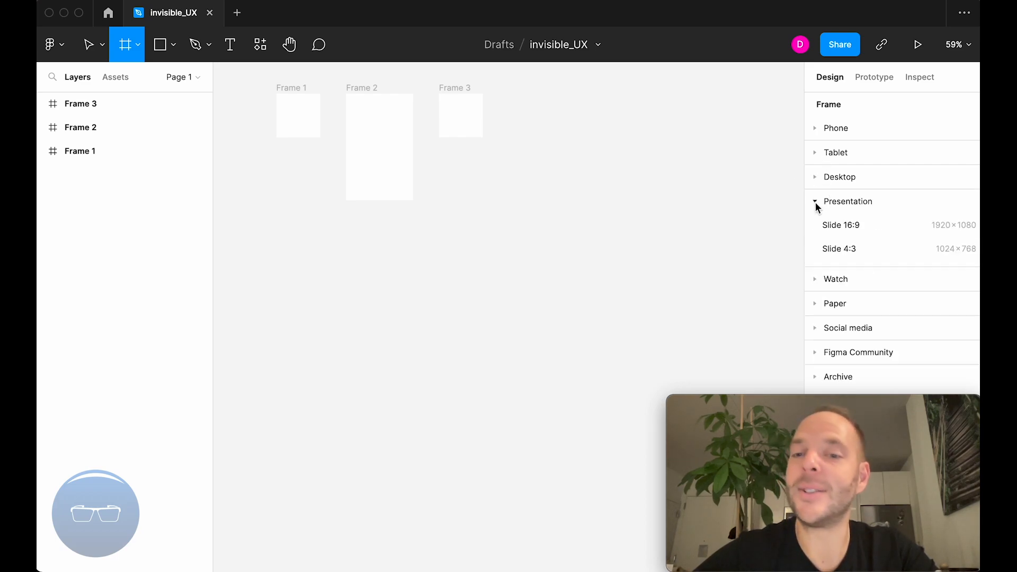
pyautogui.click(816, 202)
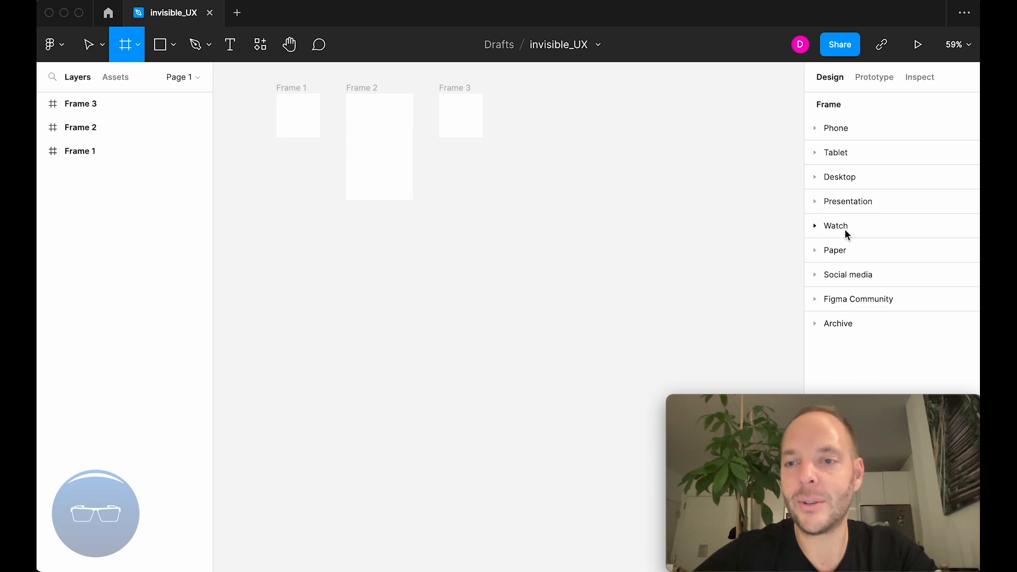
# Add an iPhone 14 preset frame and place it to the right of Frame 3, top-aligned with the other frames.
pyautogui.click(836, 128)
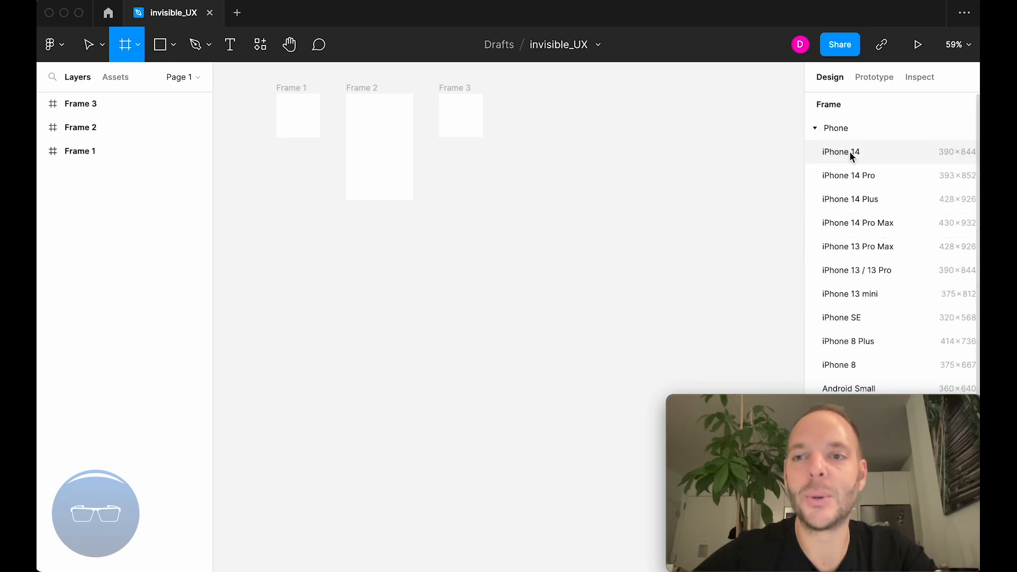
pyautogui.click(850, 152)
pyautogui.scroll(-5, 615, 175)
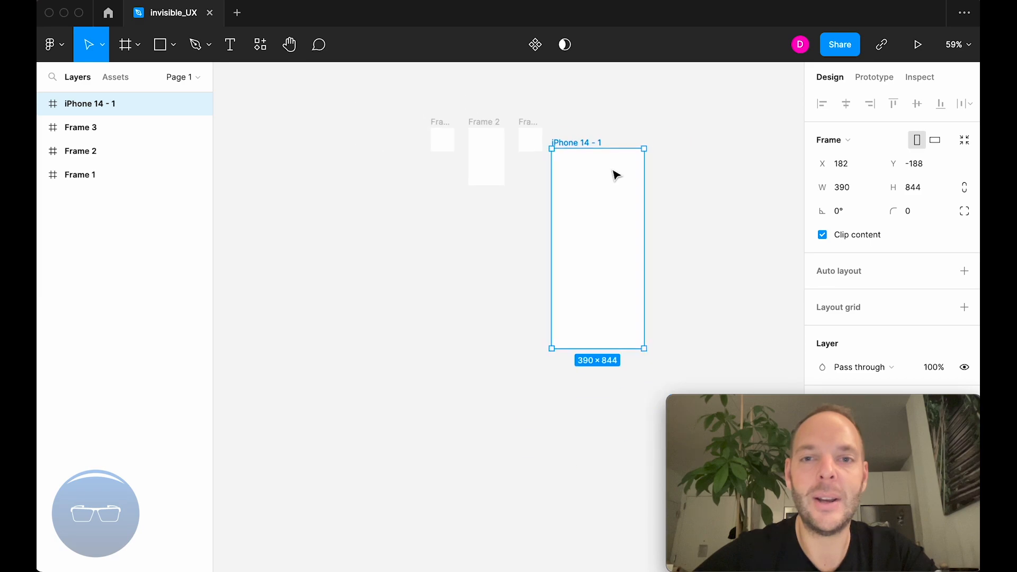
pyautogui.moveTo(519, 132); pyautogui.dragTo(560, 112)
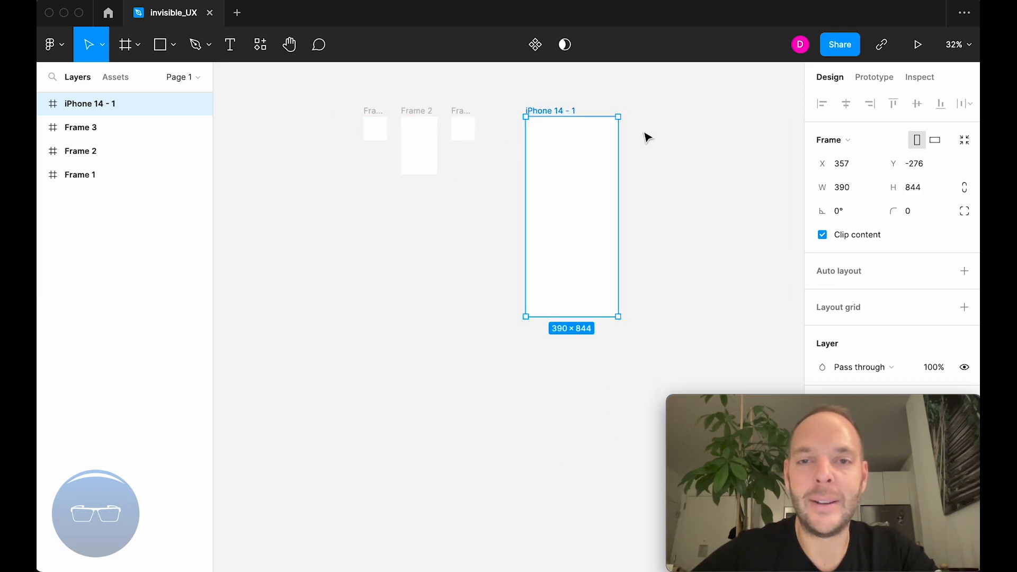
# Add a frame from the MacBook Pro 16" desktop preset.
pyautogui.hscroll(2, 645, 134)
pyautogui.scroll(3, 557, 123)
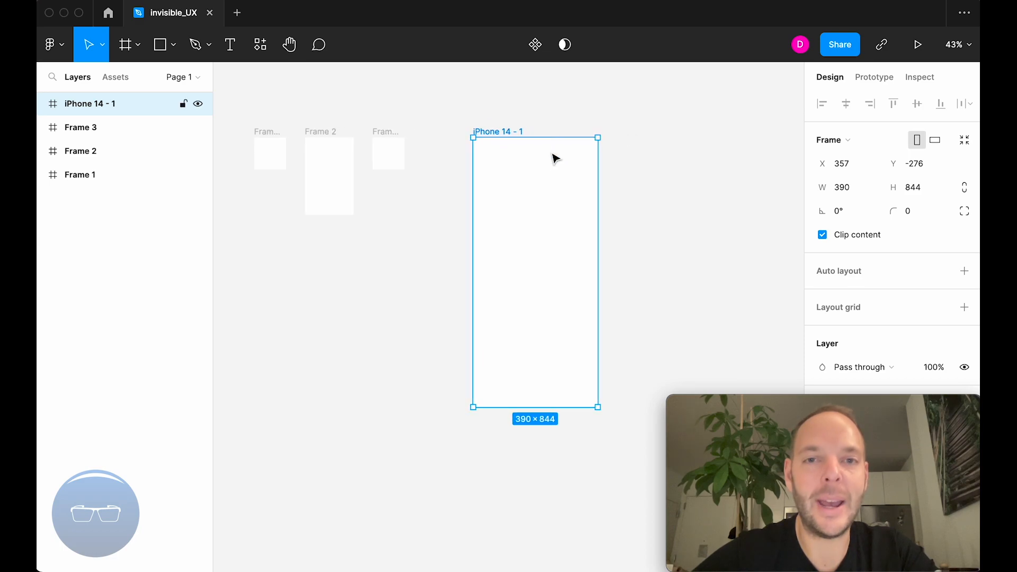
pyautogui.hscroll(2, 554, 168)
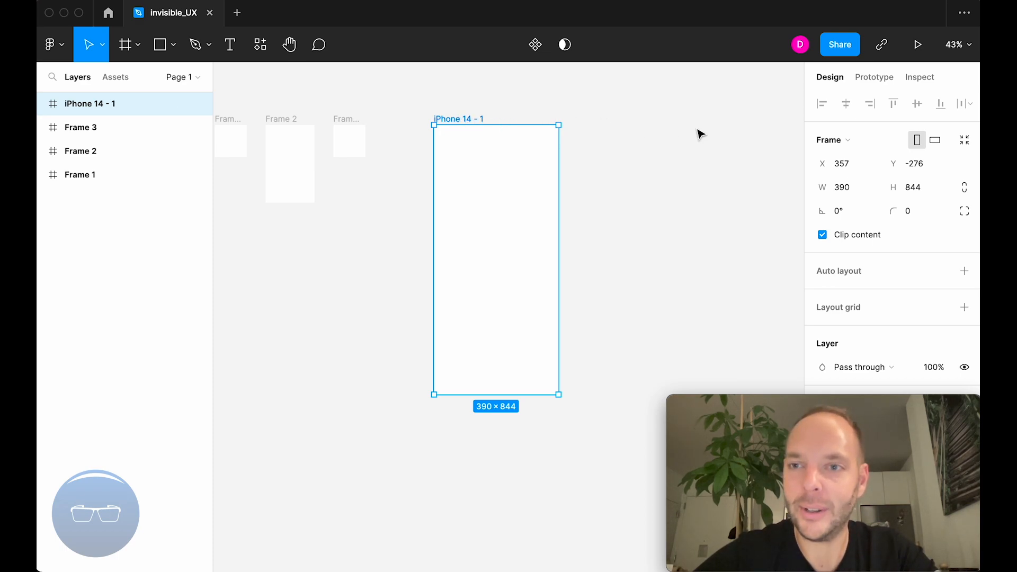
pyautogui.press('f')
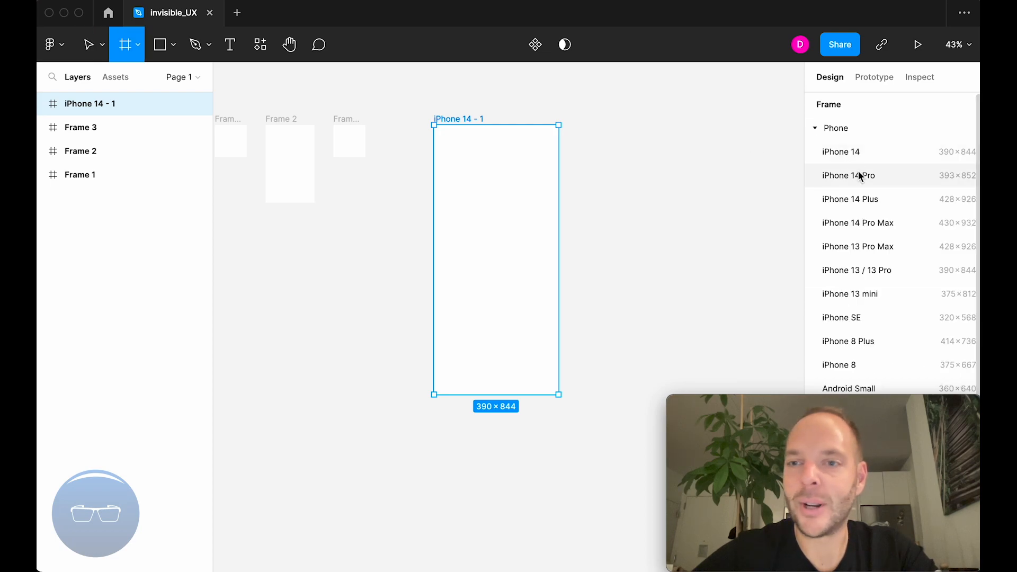
pyautogui.click(815, 129)
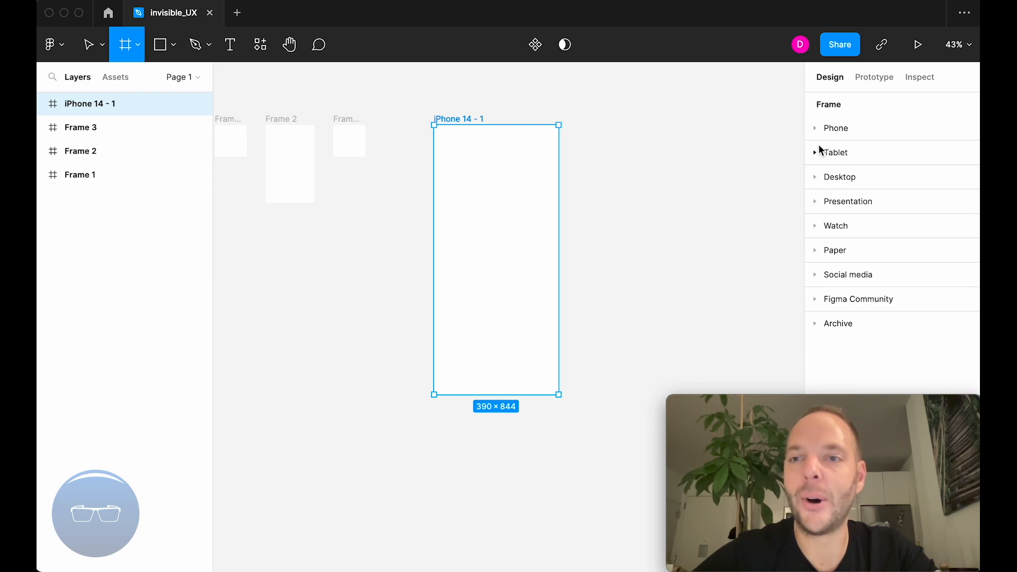
pyautogui.click(815, 177)
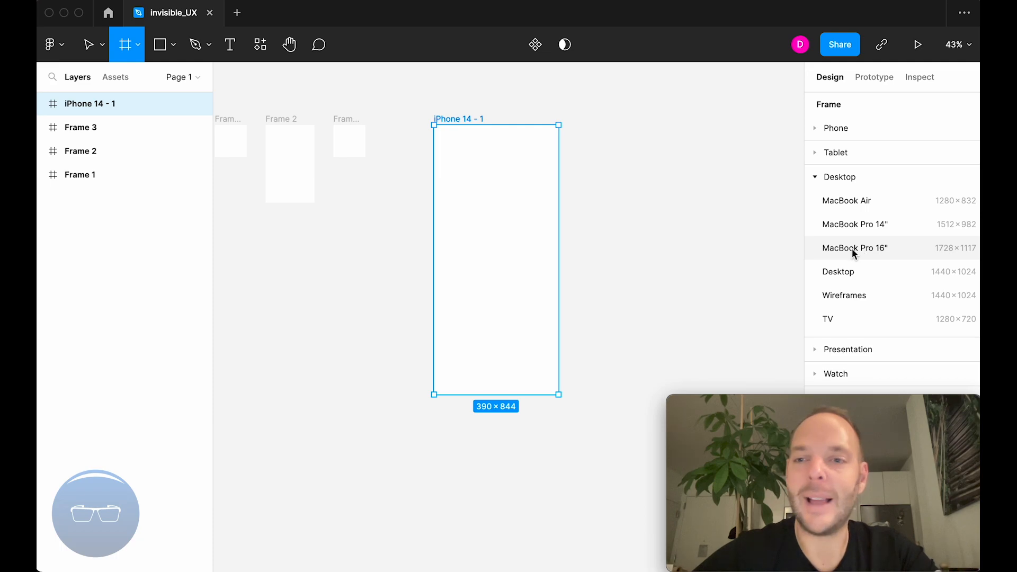
pyautogui.hscroll(5, 665, 225)
pyautogui.click(879, 248)
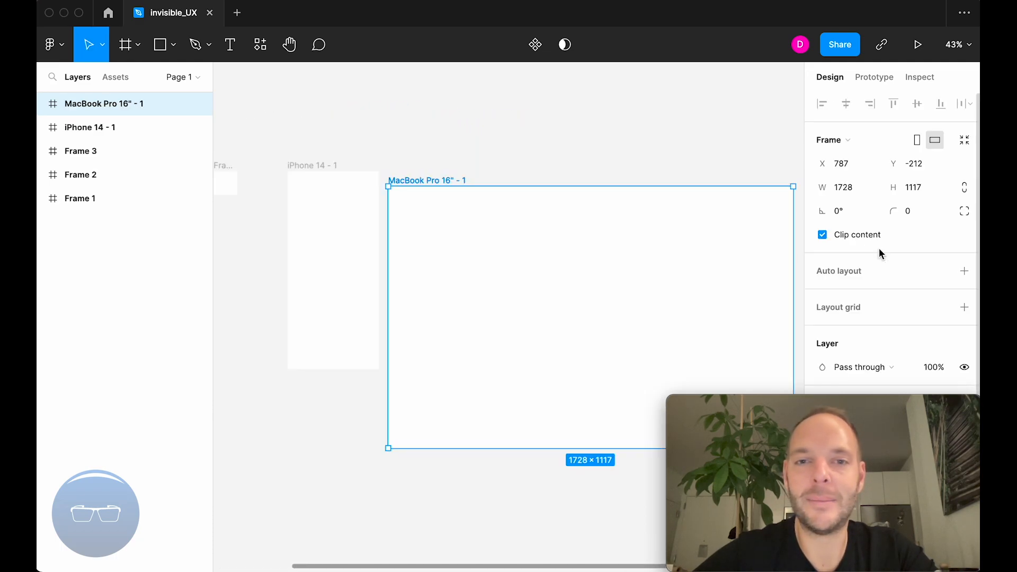
# Move the MacBook Pro 16" frame slightly away from the iPhone 14 frame and align their top edges.
pyautogui.scroll(-1, 512, 205)
pyautogui.hscroll(1, 511, 205)
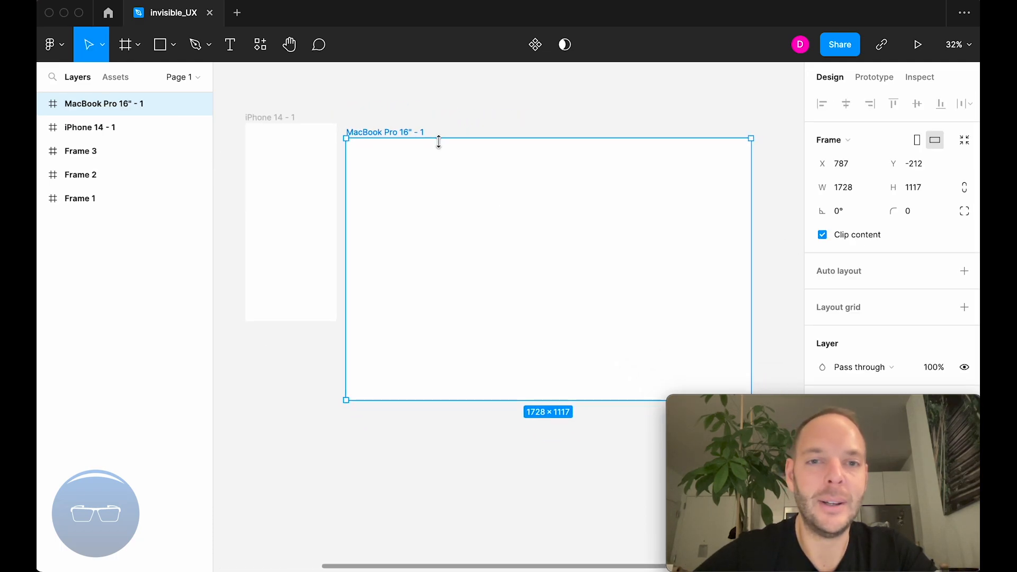
pyautogui.click(411, 133)
pyautogui.moveTo(412, 134); pyautogui.dragTo(438, 124)
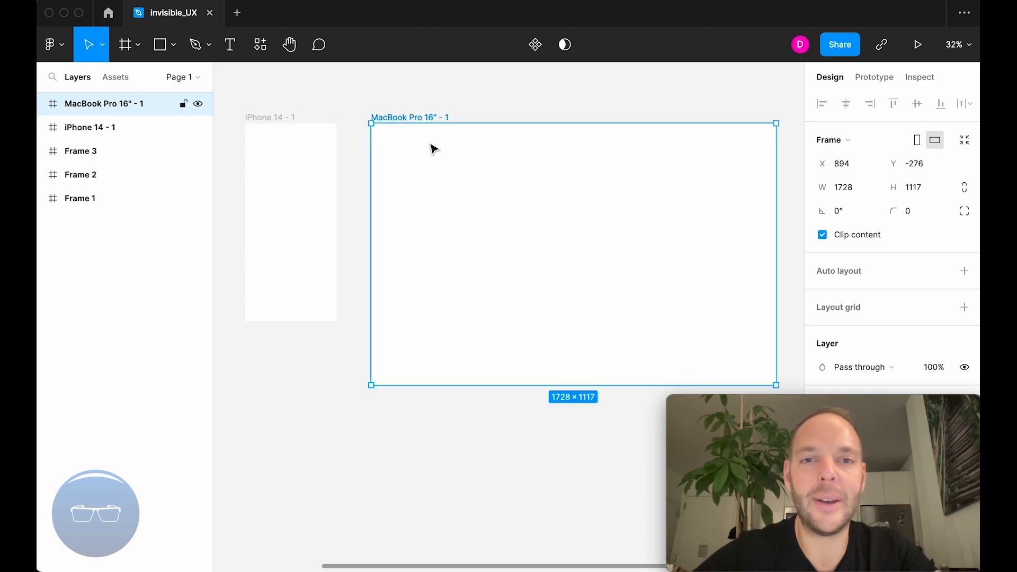
# Delete Frame 1, Frame 2, Frame 3 and the MacBook Pro 16" frame, keeping only the iPhone 14 frame.
pyautogui.scroll(-1, 434, 149)
pyautogui.hscroll(-1, 434, 149)
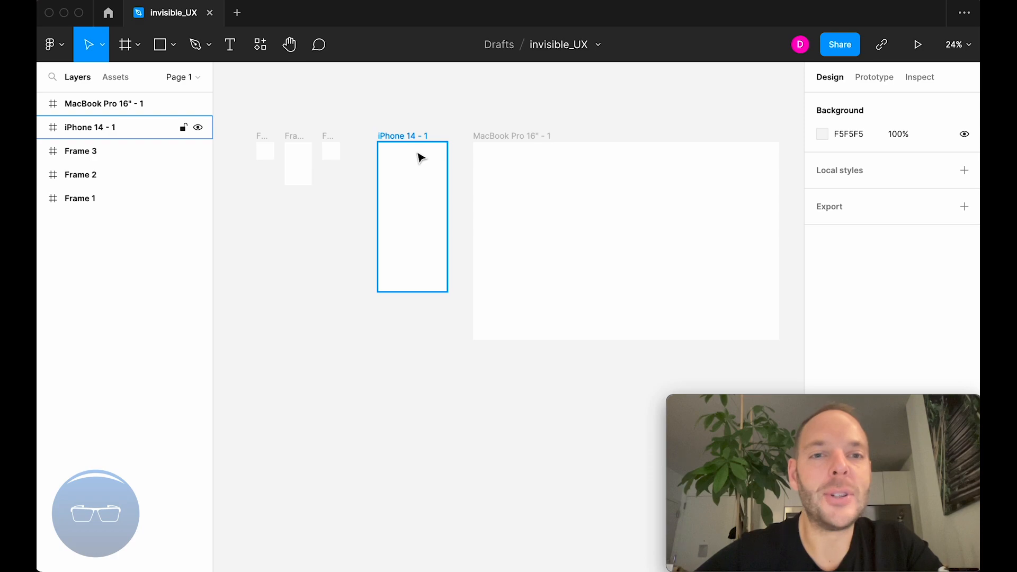
pyautogui.moveTo(347, 186); pyautogui.dragTo(256, 130)
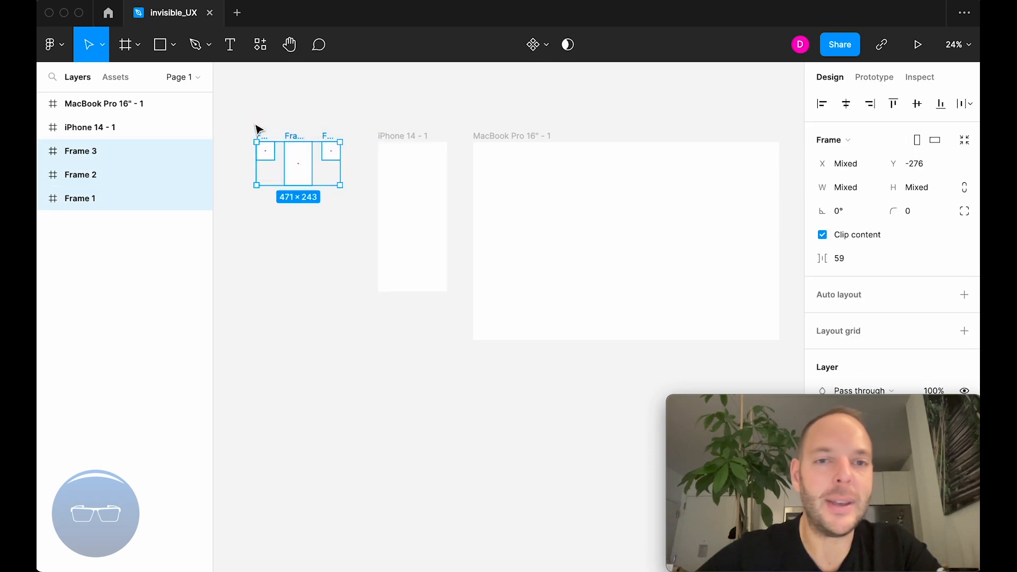
pyautogui.press('BackSpace')
pyautogui.hscroll(2, 257, 130)
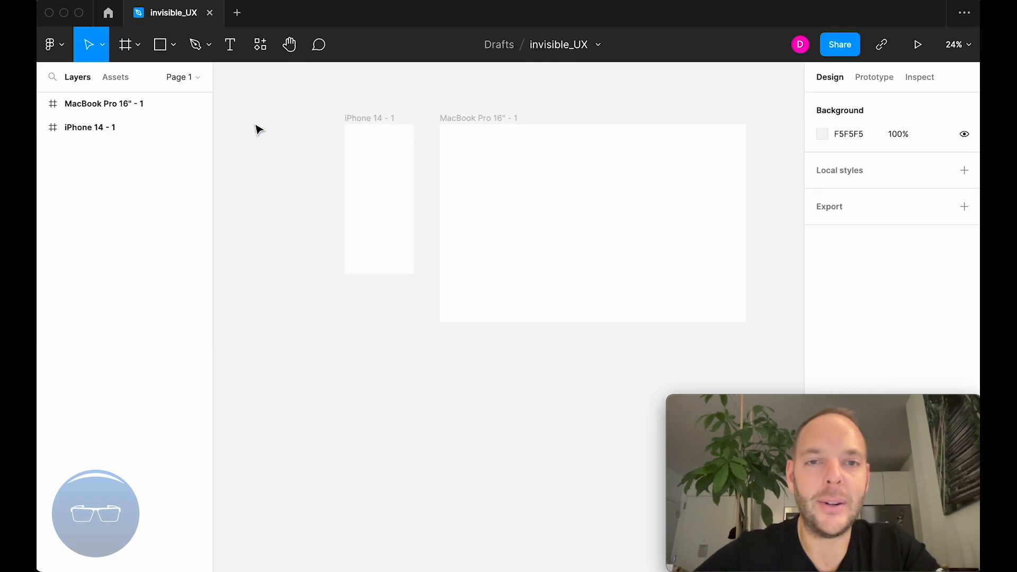
pyautogui.click(472, 119)
pyautogui.press('BackSpace')
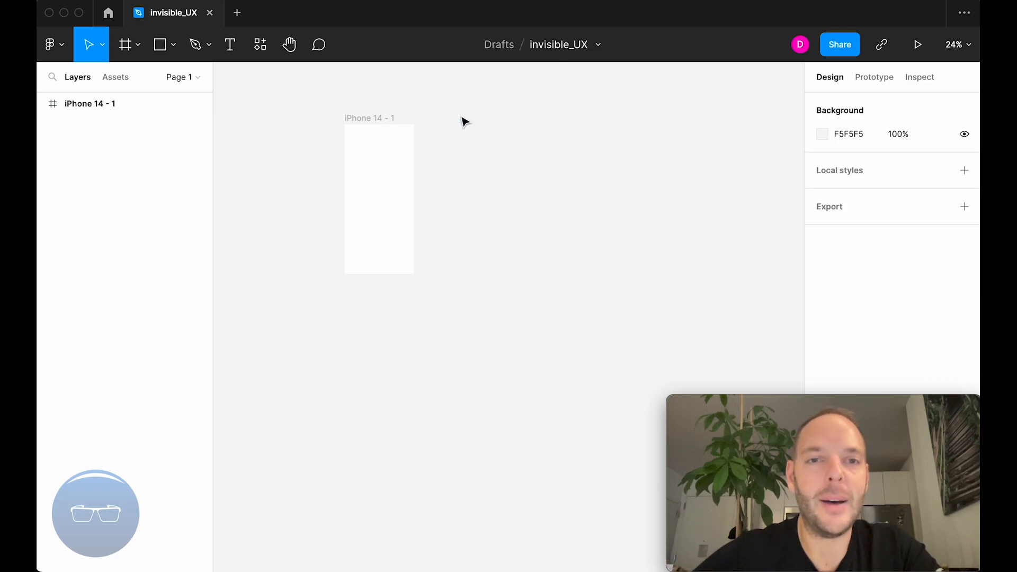
# Select the iPhone 14 frame to show its design properties.
pyautogui.scroll(5, 380, 109)
pyautogui.hscroll(-2, 380, 132)
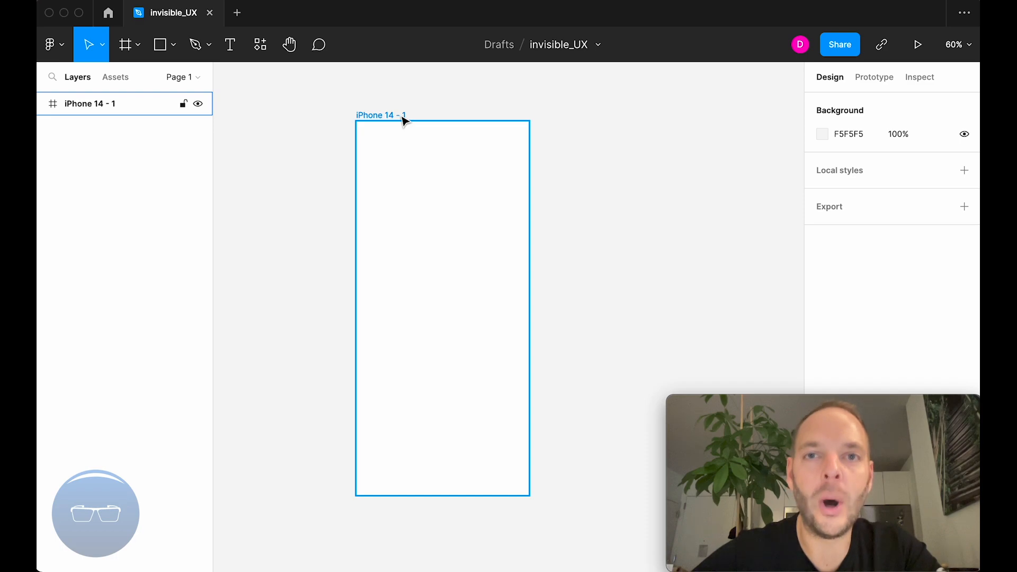
pyautogui.click(404, 120)
pyautogui.scroll(-1, 403, 118)
pyautogui.hscroll(1, 403, 117)
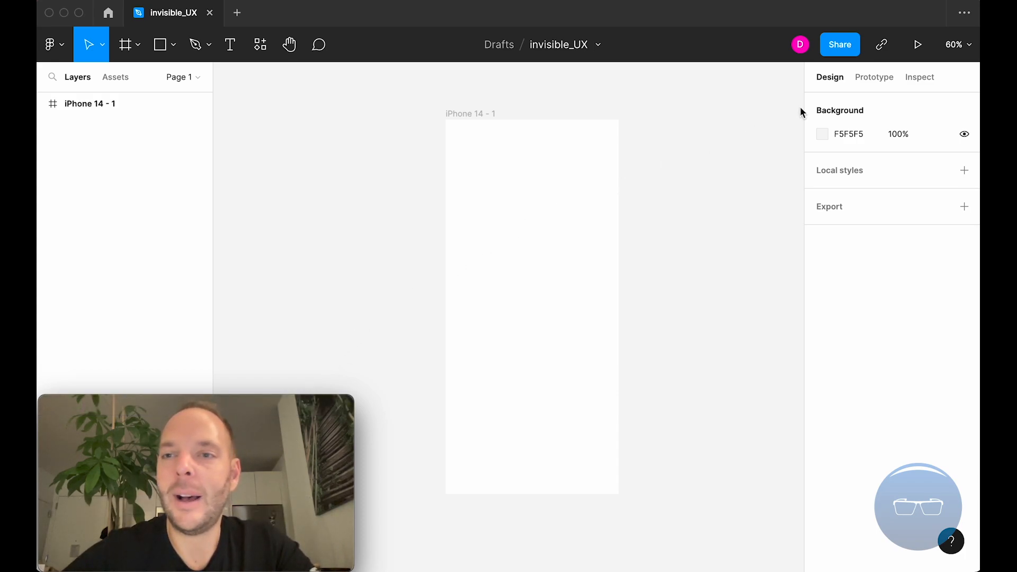
pyautogui.click(467, 113)
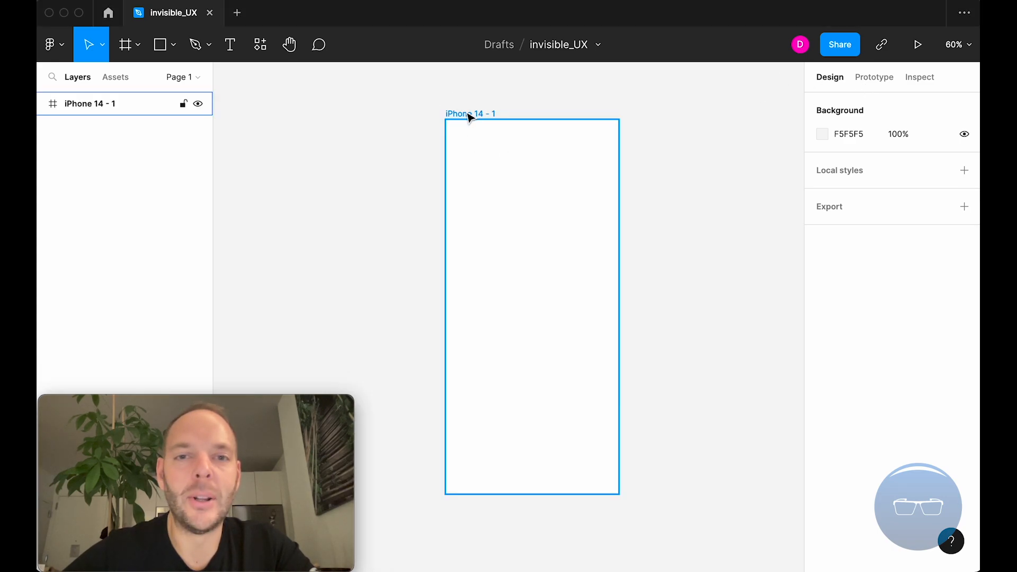
pyautogui.scroll(-1, 483, 111)
pyautogui.scroll(1, 485, 113)
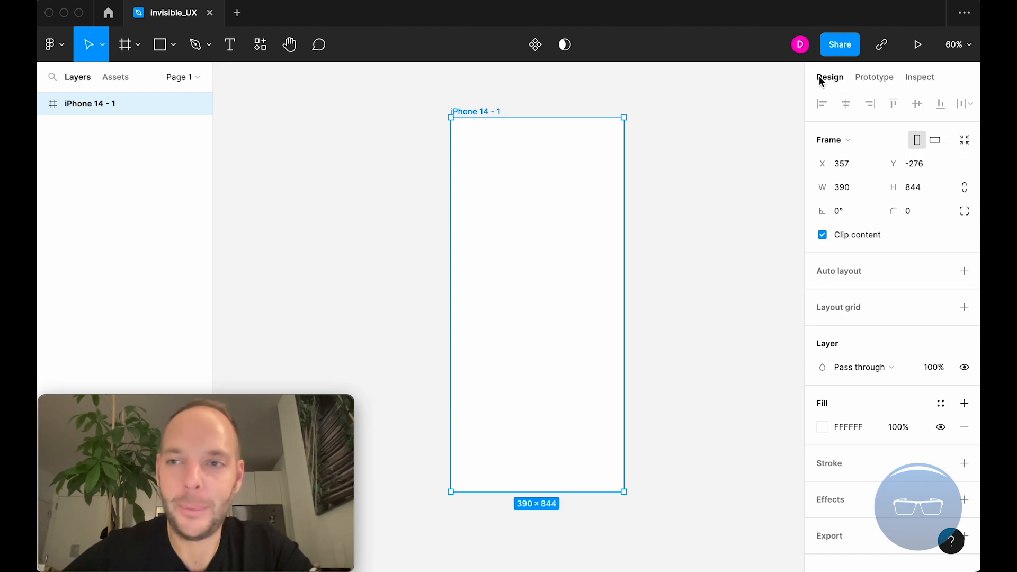
pyautogui.scroll(-1, 536, 103)
pyautogui.hscroll(-1, 536, 103)
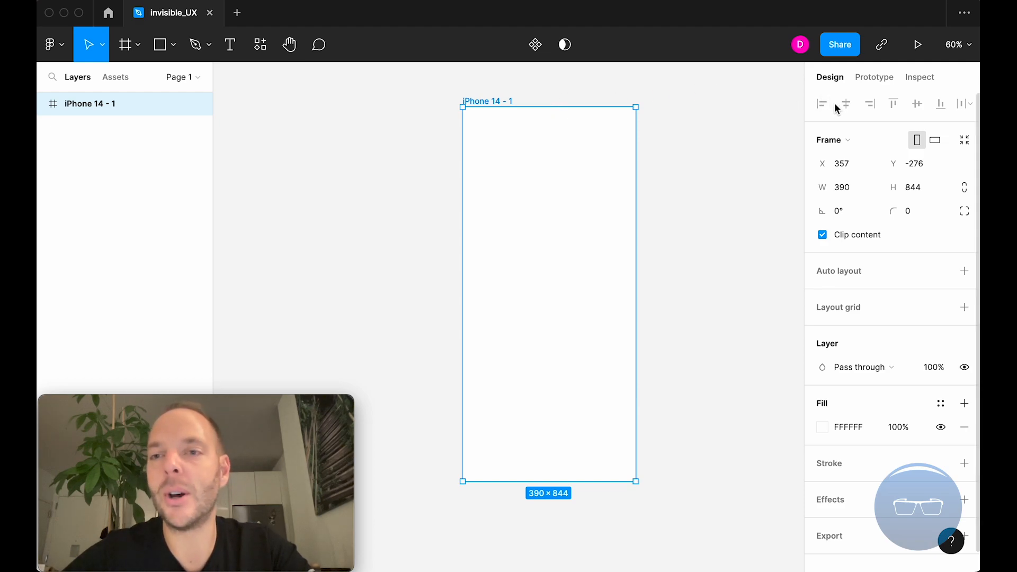
# Try the iPhone 14 Pro Max and Android Small presets on the selected frame and undo both size changes.
pyautogui.click(864, 140)
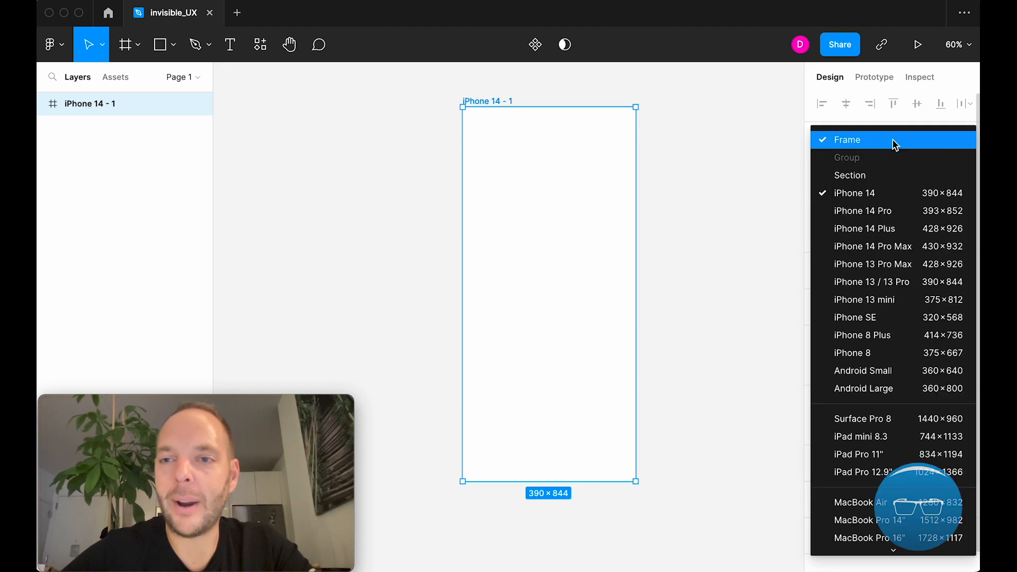
pyautogui.click(884, 249)
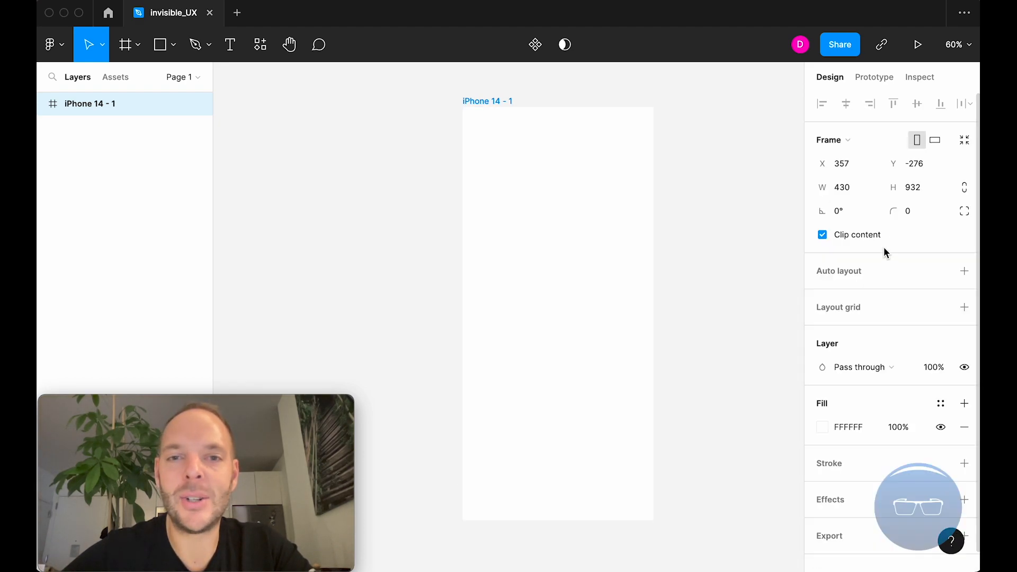
pyautogui.click(848, 141)
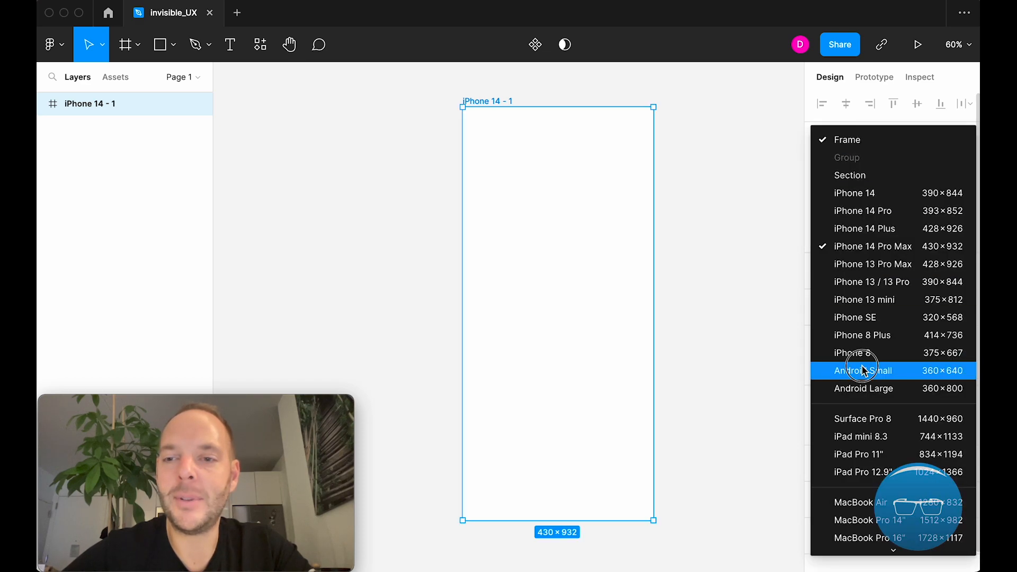
pyautogui.click(861, 371)
pyautogui.press('super+z')
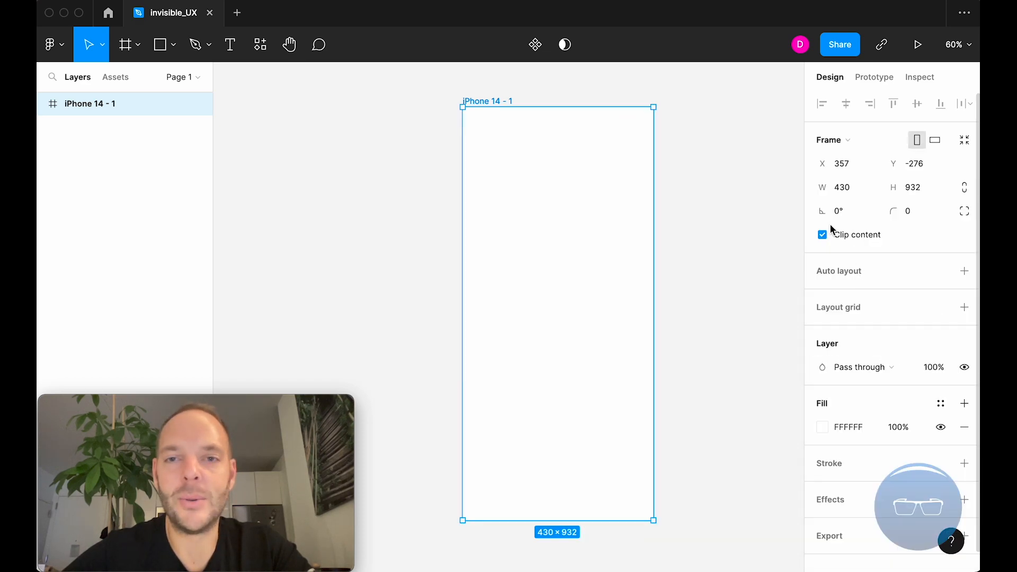
pyautogui.press('super+z')
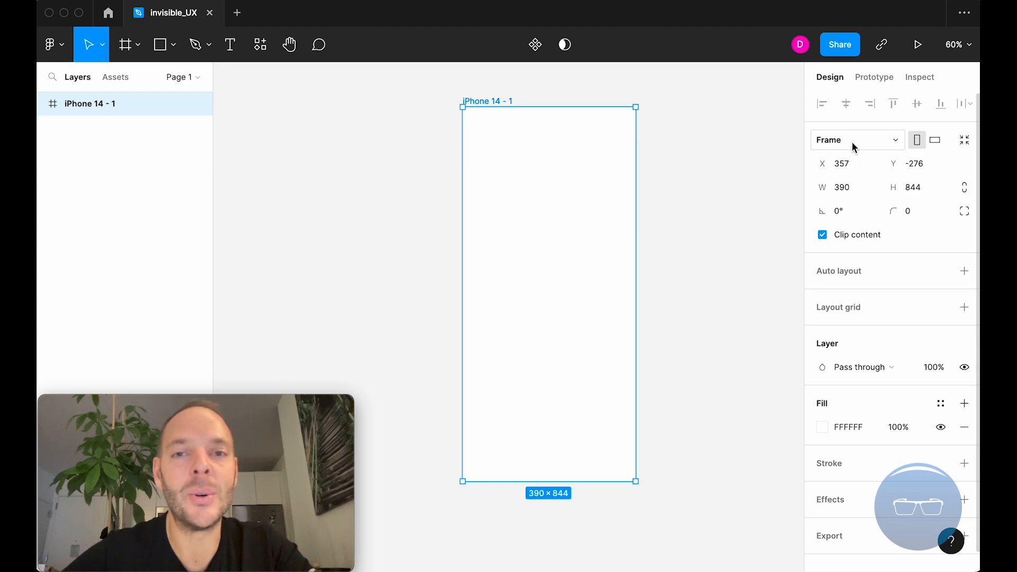
# Set the frame's X position to 200 and undo the move.
pyautogui.click(854, 169)
pyautogui.write('200')
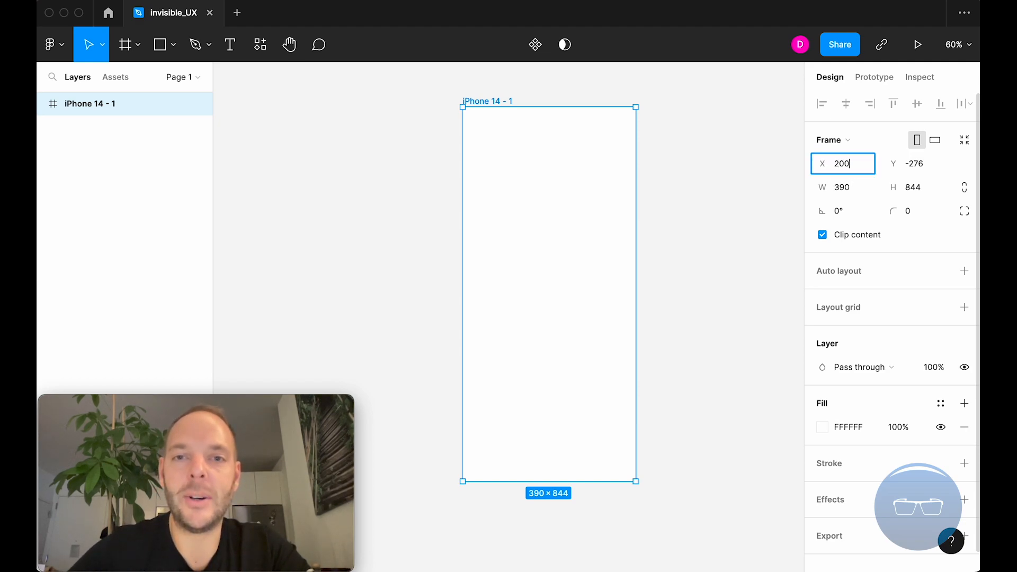
pyautogui.press('Tab')
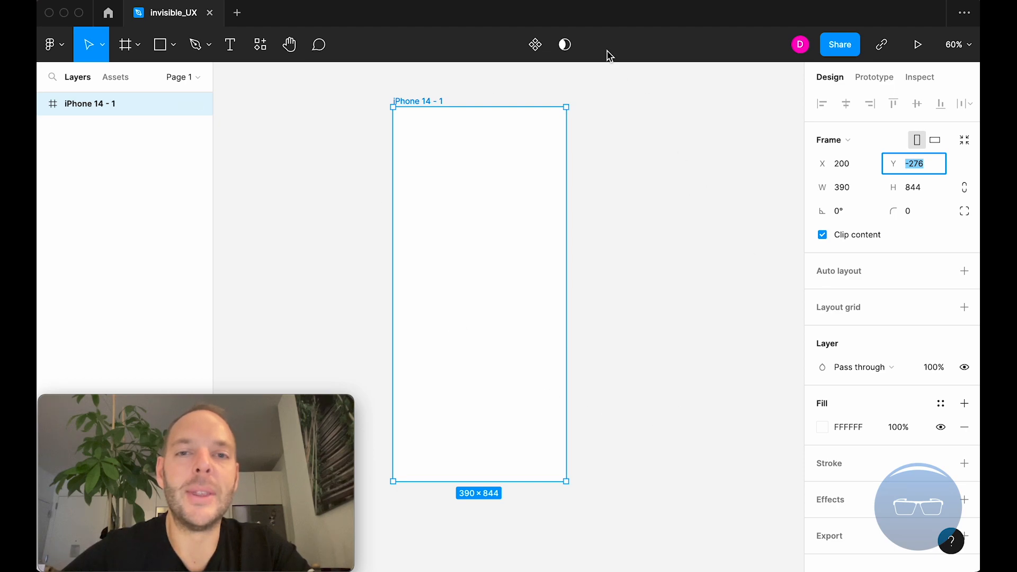
pyautogui.press('super+z')
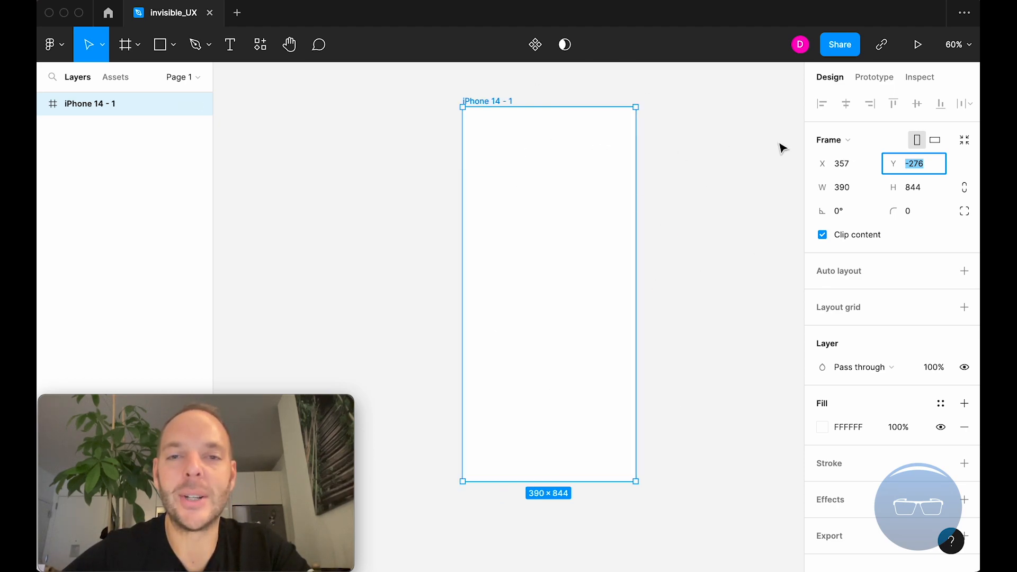
# Switch the frame to landscape orientation and back to portrait, twice.
pyautogui.click(937, 144)
pyautogui.click(918, 142)
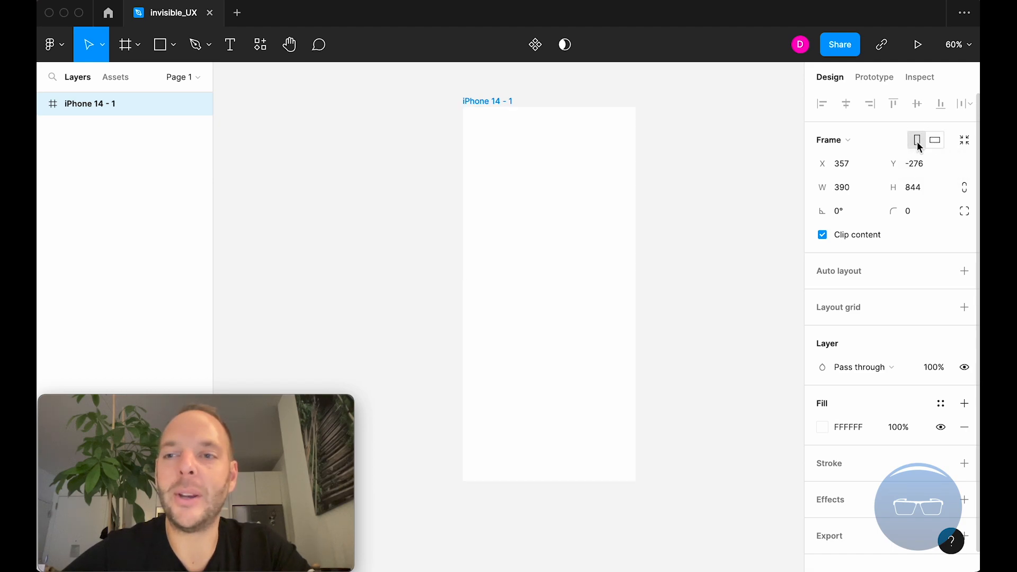
pyautogui.click(939, 144)
pyautogui.click(919, 142)
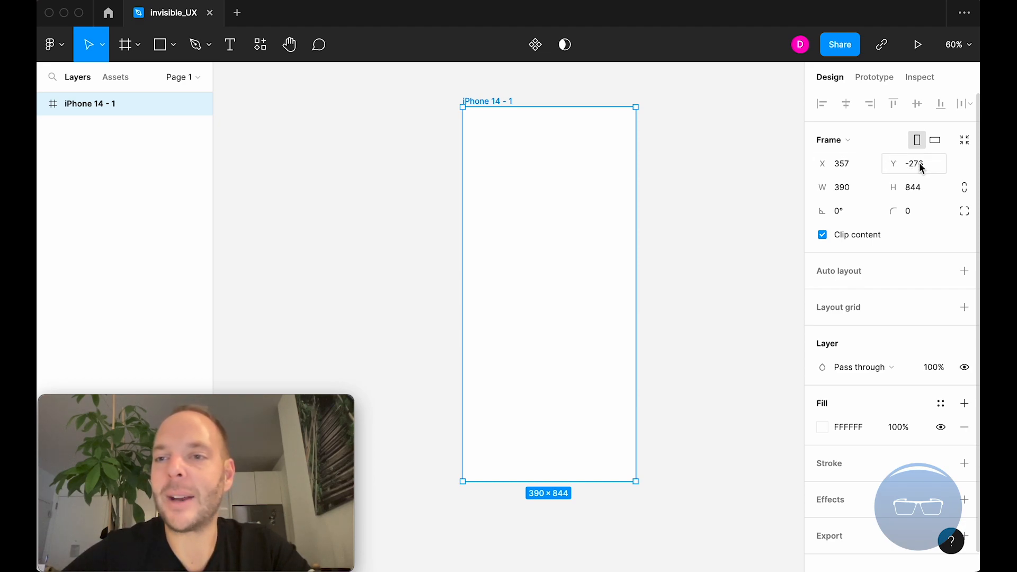
# Adjust the frame to about 348 wide and 899 high and restore its size with the iPhone 14 preset.
pyautogui.moveTo(896, 165); pyautogui.dragTo(896, 205)
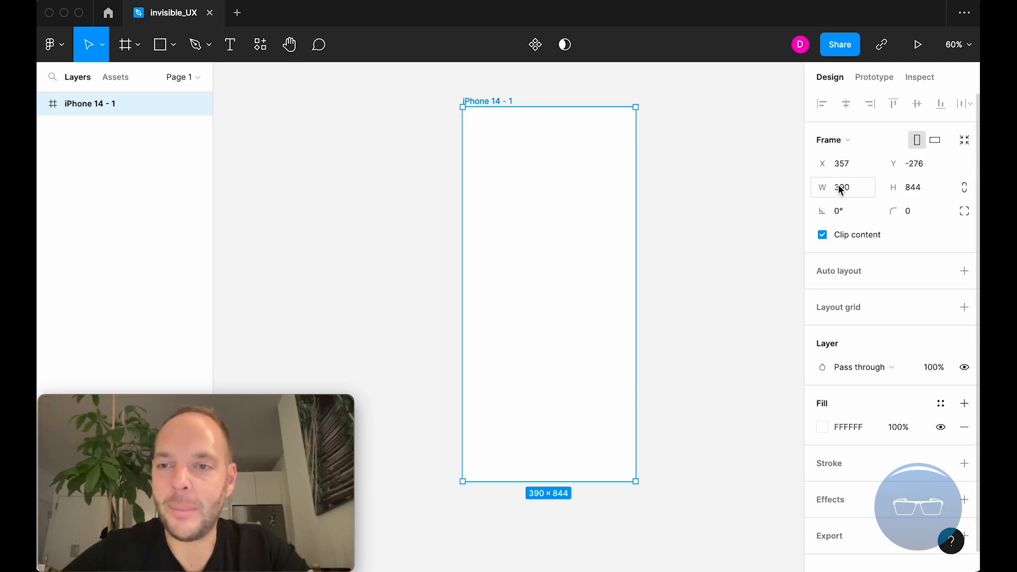
pyautogui.moveTo(826, 184); pyautogui.dragTo(765, 196)
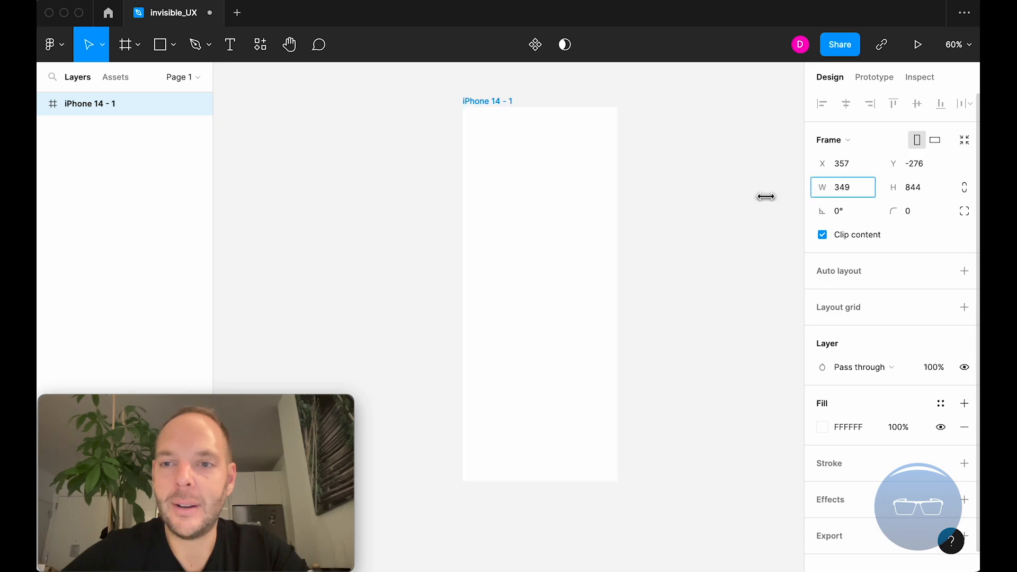
pyautogui.moveTo(902, 187); pyautogui.dragTo(975, 193)
pyautogui.click(832, 140)
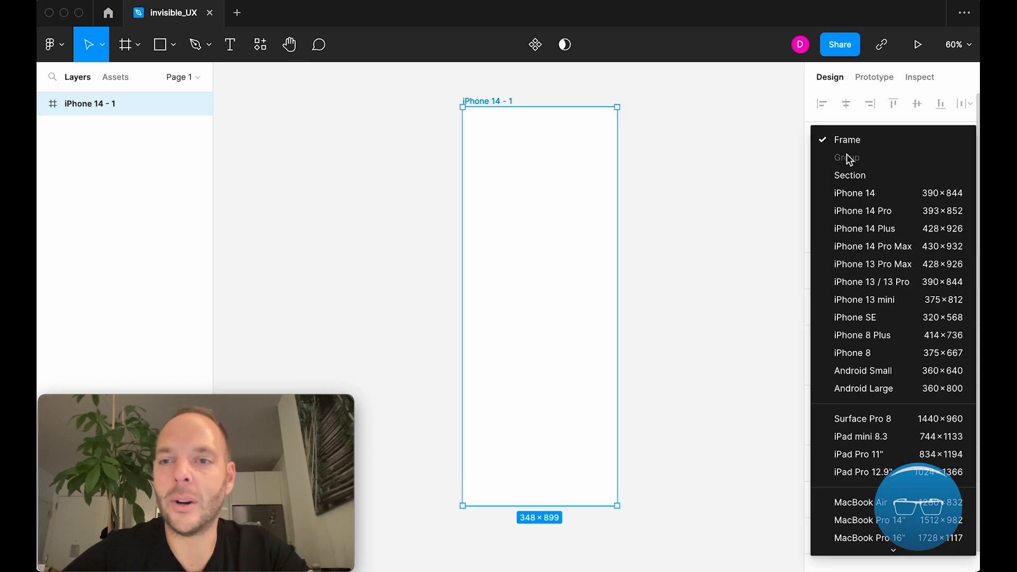
pyautogui.click(878, 194)
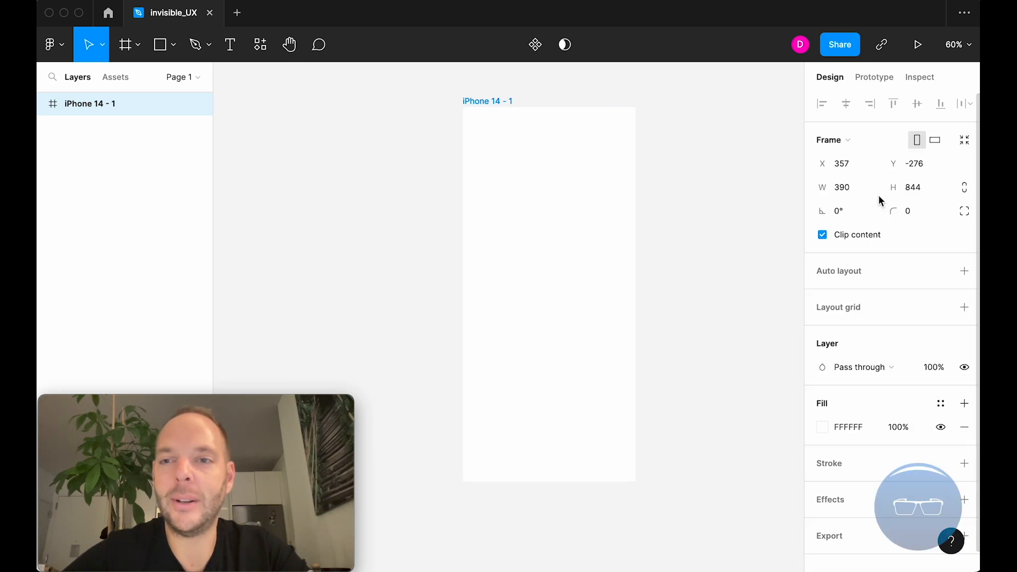
pyautogui.click(848, 140)
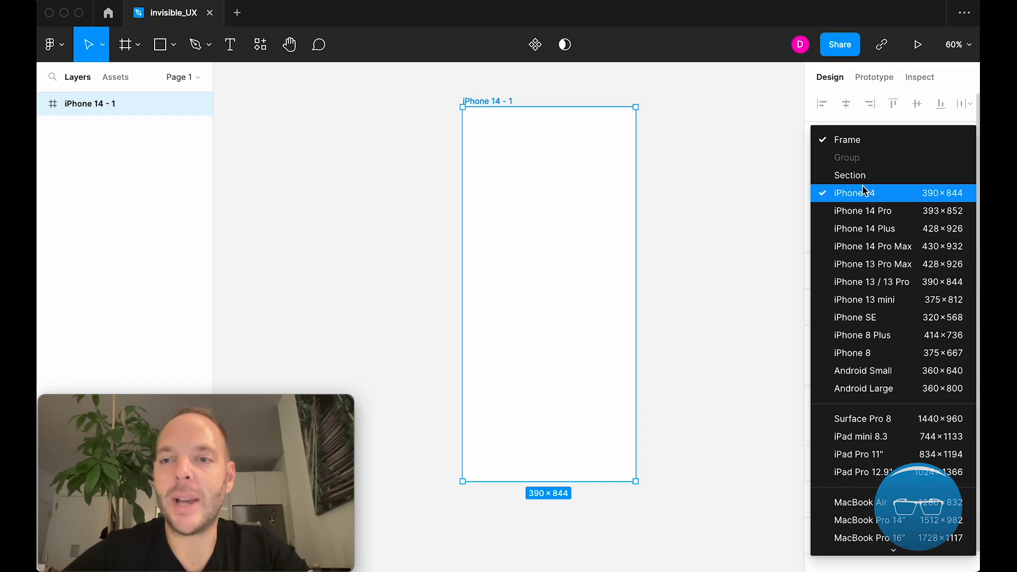
pyautogui.click(865, 195)
pyautogui.click(847, 145)
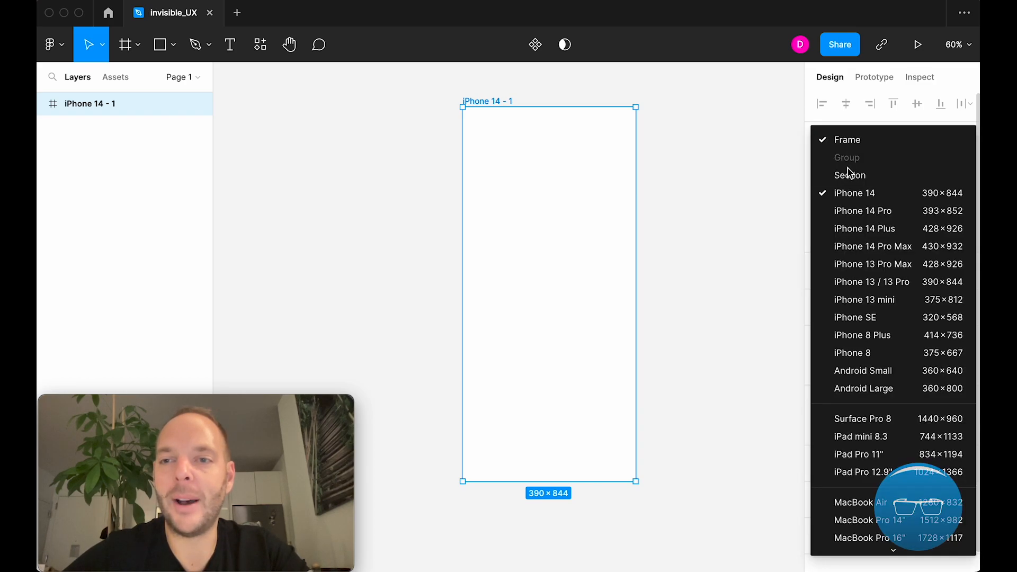
pyautogui.click(853, 192)
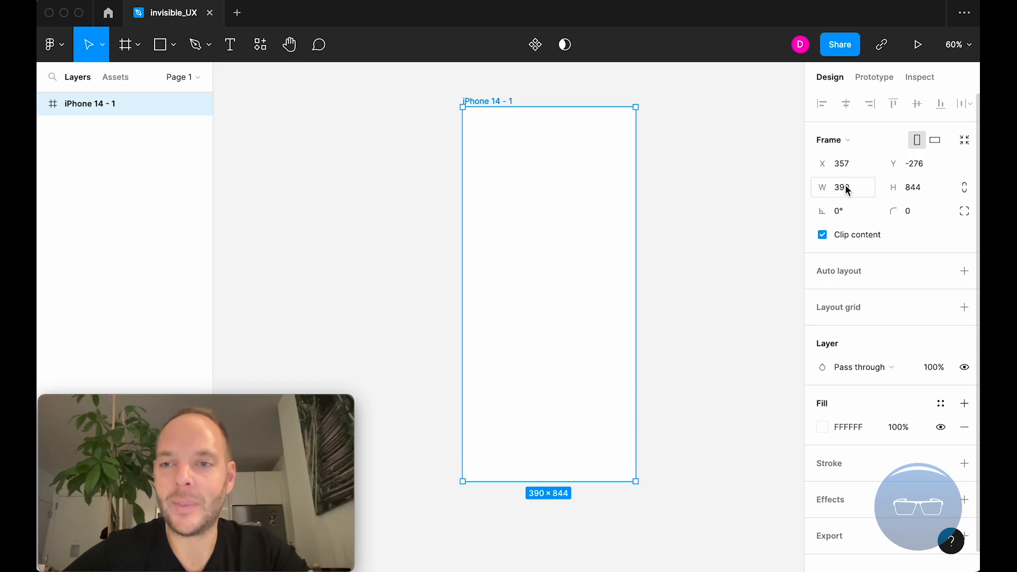
# Narrow the frame's width to 364 and reapply the iPhone 14 preset.
pyautogui.moveTo(833, 188); pyautogui.dragTo(789, 193)
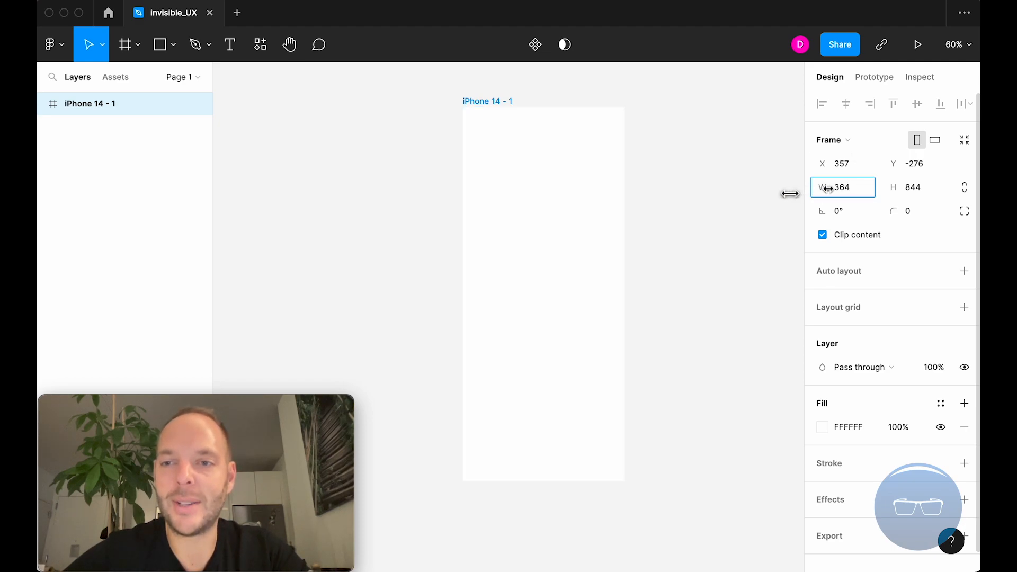
pyautogui.click(861, 139)
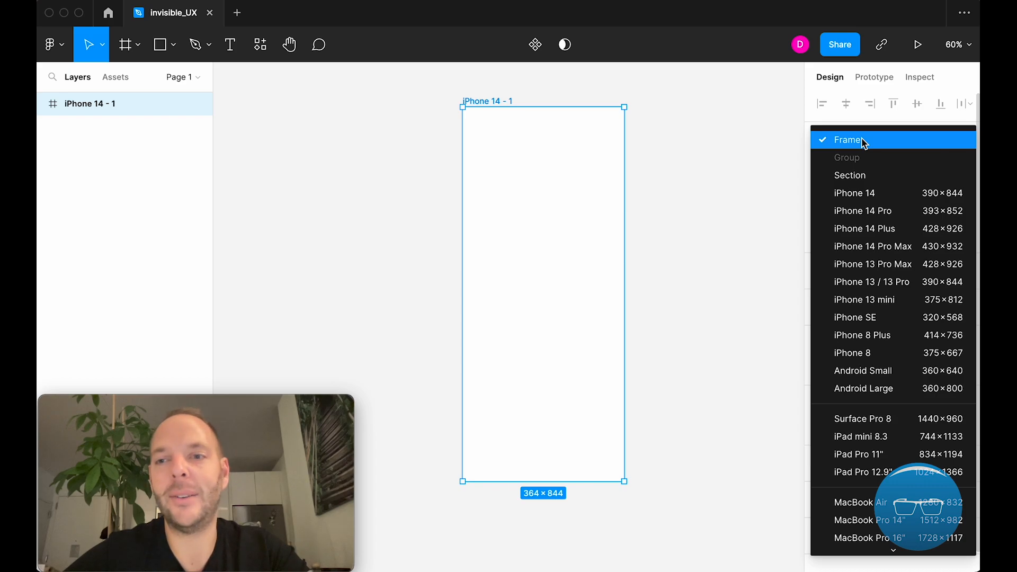
pyautogui.click(862, 140)
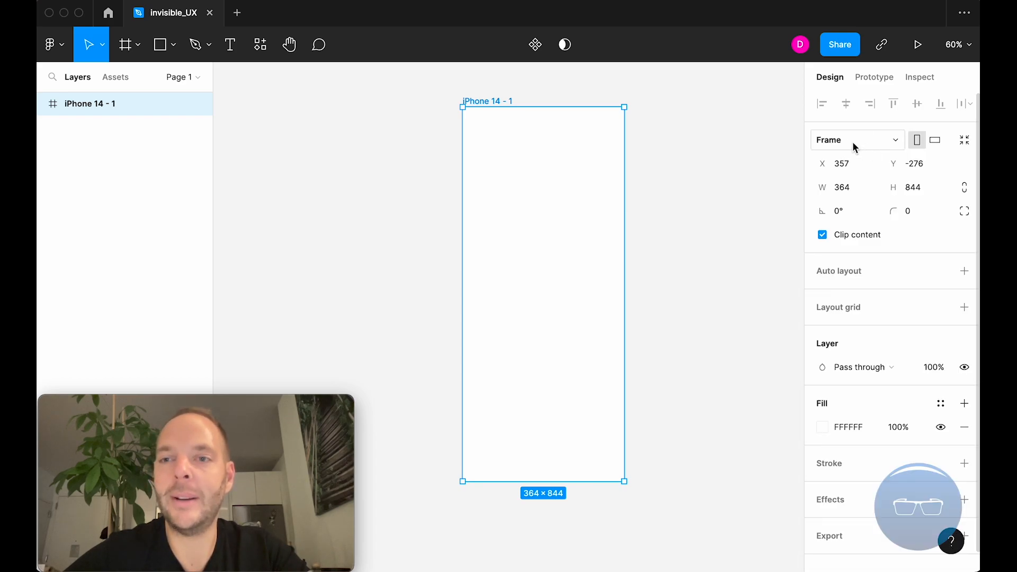
pyautogui.click(853, 141)
pyautogui.click(857, 187)
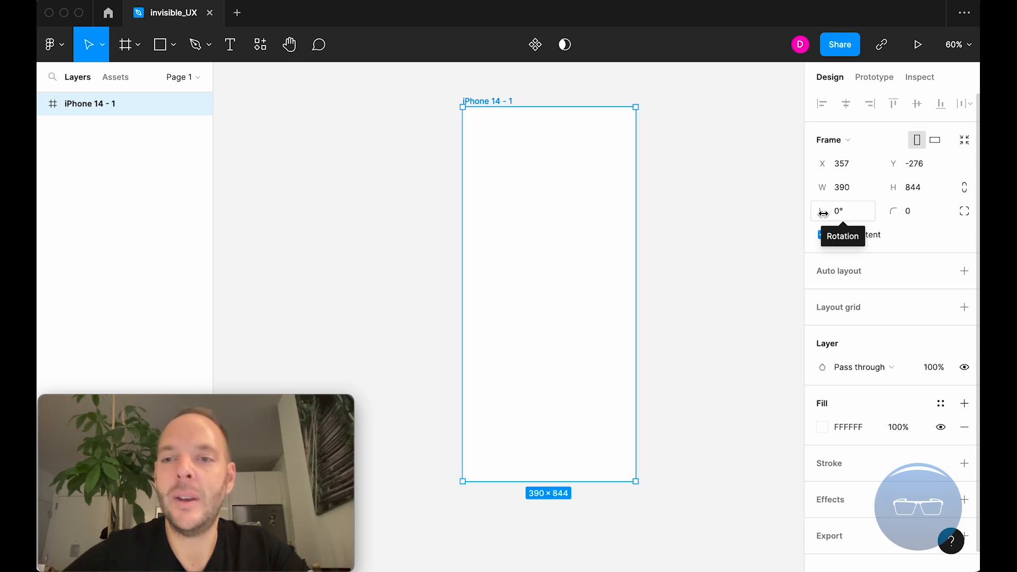
# Try adjusting the frame's rotation and its overall corner radius, returning both to 0.
pyautogui.moveTo(824, 214)
pyautogui.mouseDown()
pyautogui.moveTo(914, 228)
pyautogui.moveTo(783, 225)
pyautogui.moveTo(821, 213)
pyautogui.mouseUp()
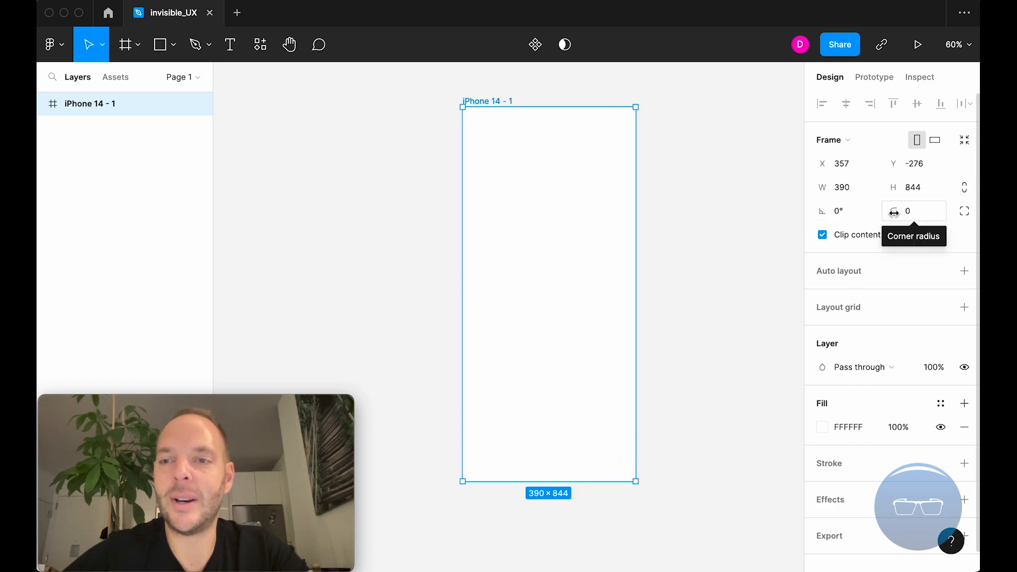
pyautogui.moveTo(904, 213); pyautogui.dragTo(253, 243)
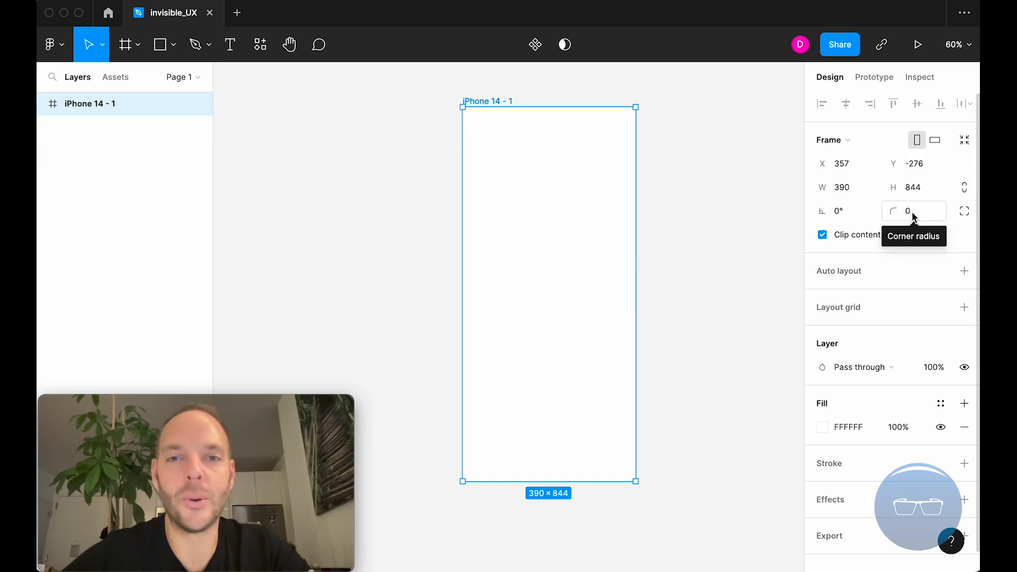
# Enable independent corner radii for the iPhone 14 frame and round only its top-left corner to 26.
pyautogui.click(965, 212)
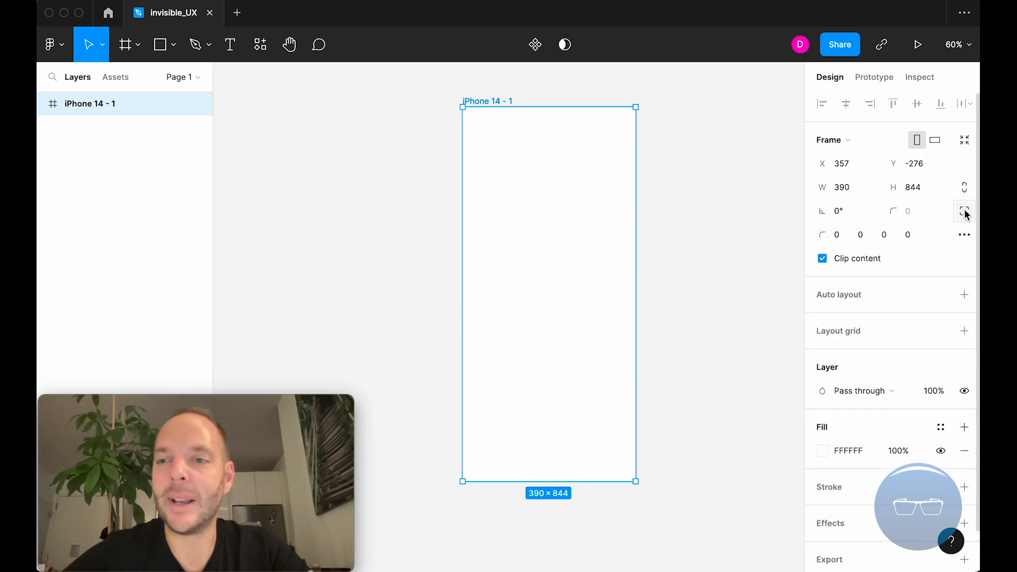
pyautogui.click(836, 235)
pyautogui.write('10')
pyautogui.press('Return')
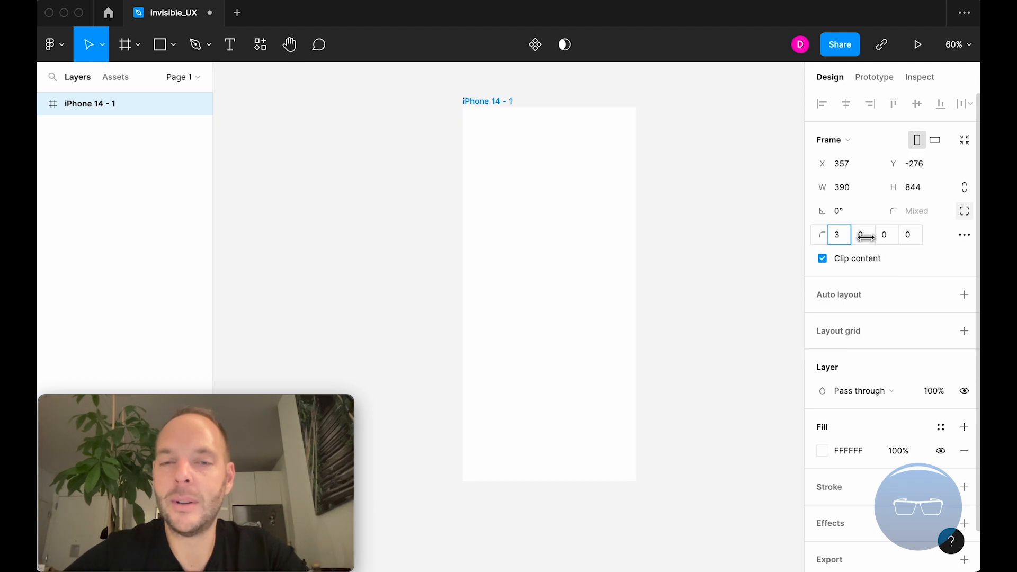
pyautogui.moveTo(975, 246); pyautogui.dragTo(273, 253)
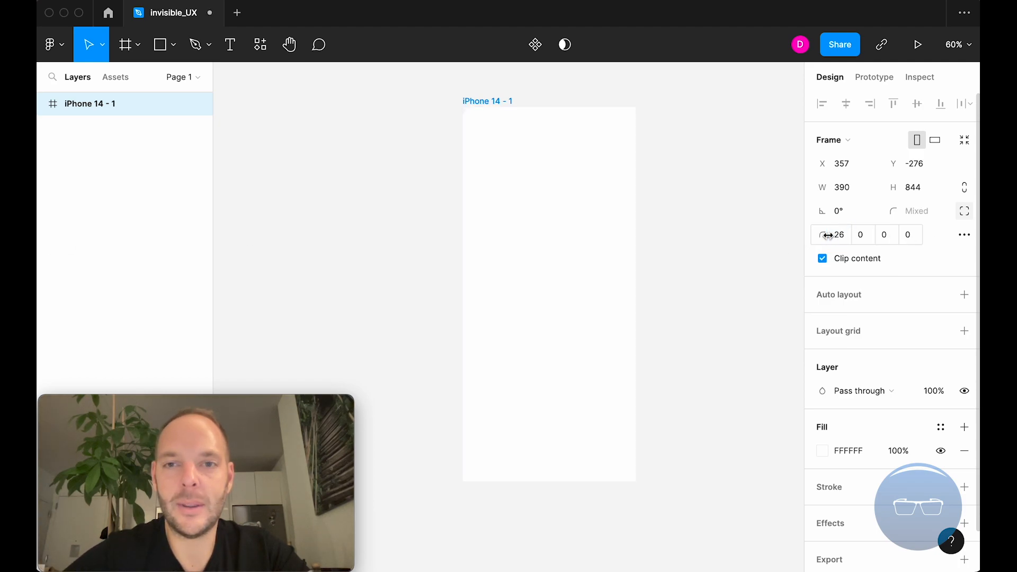
pyautogui.click(682, 316)
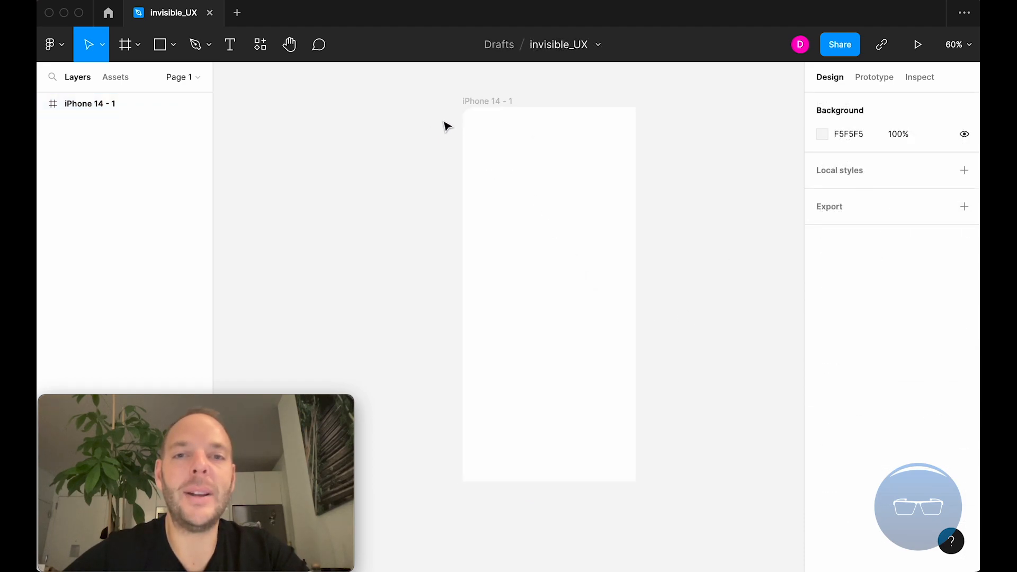
# Reselect the iPhone 14 frame and open the additional options for its individual corner radii, closing them without a change.
pyautogui.click(497, 101)
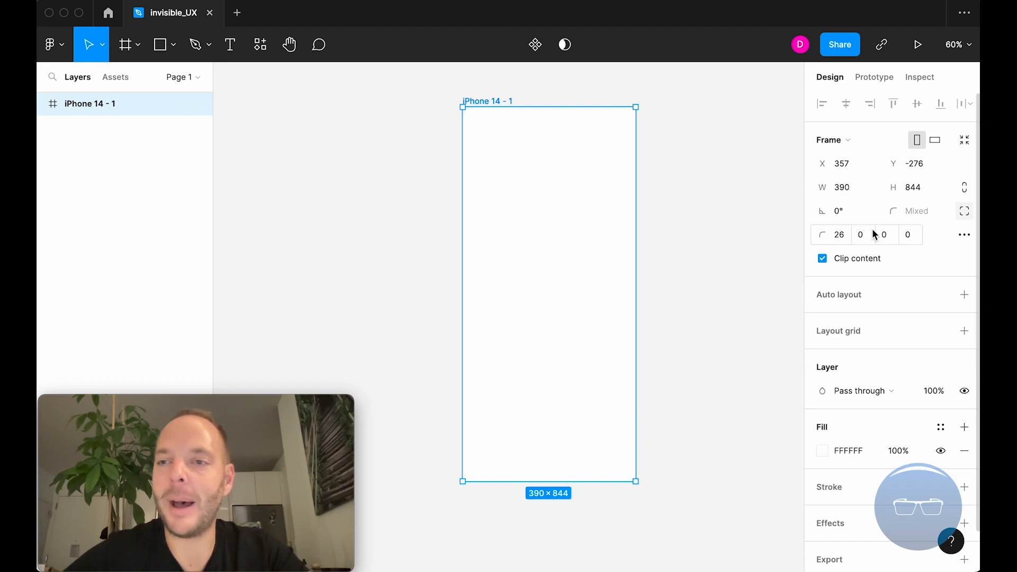
pyautogui.click(963, 236)
pyautogui.click(876, 294)
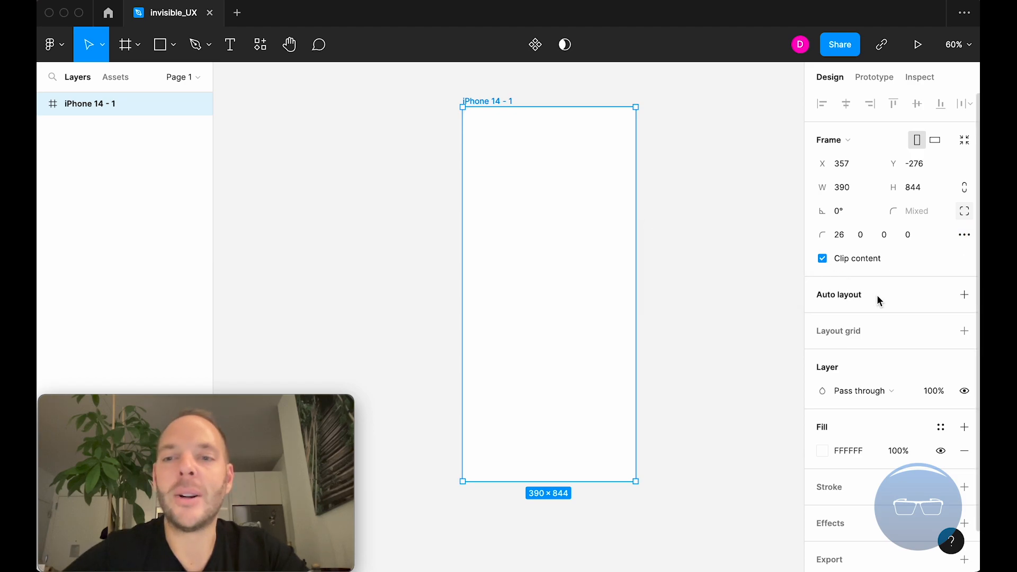